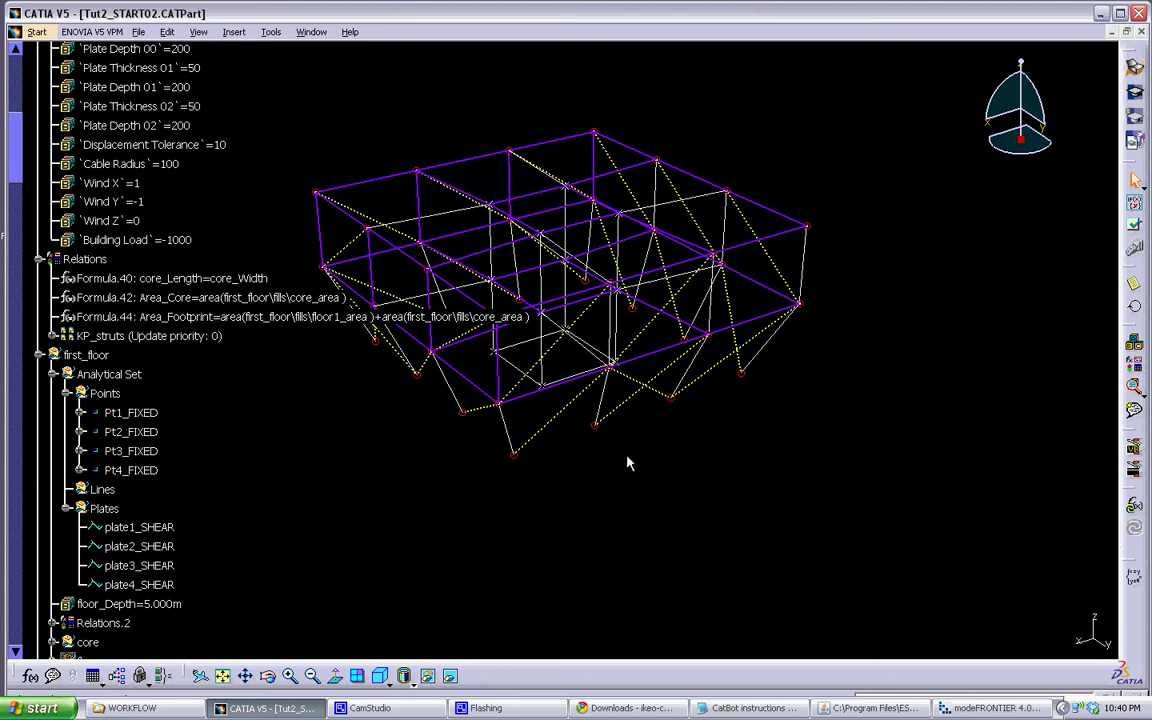
- Orbit the CATIA wireframe building model to a top oblique view
{"action": "middle_click_drag", "start_coordinate": [633, 460], "coordinate": [714, 614]}
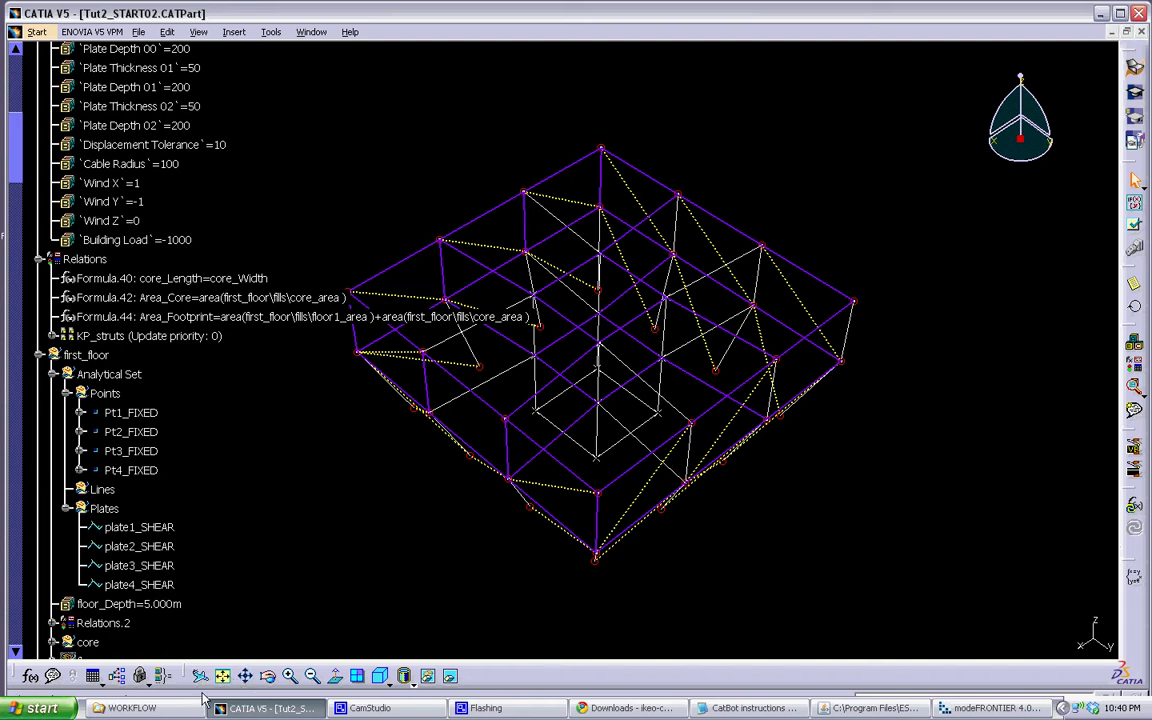
- Bring up the WORKFLOW folder and select the CatBot application and the WORKFLOW_Catbot batch file
{"action": "left_click", "coordinate": [165, 711]}
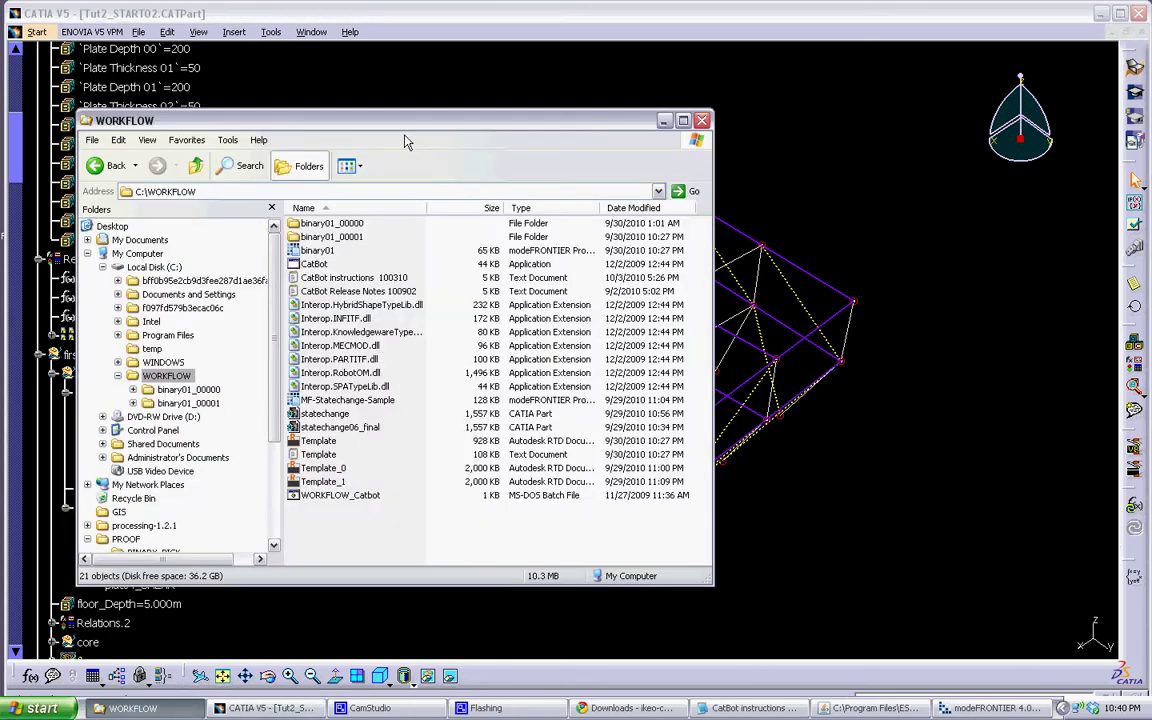
{"action": "left_click_drag", "start_coordinate": [399, 120], "coordinate": [533, 121]}
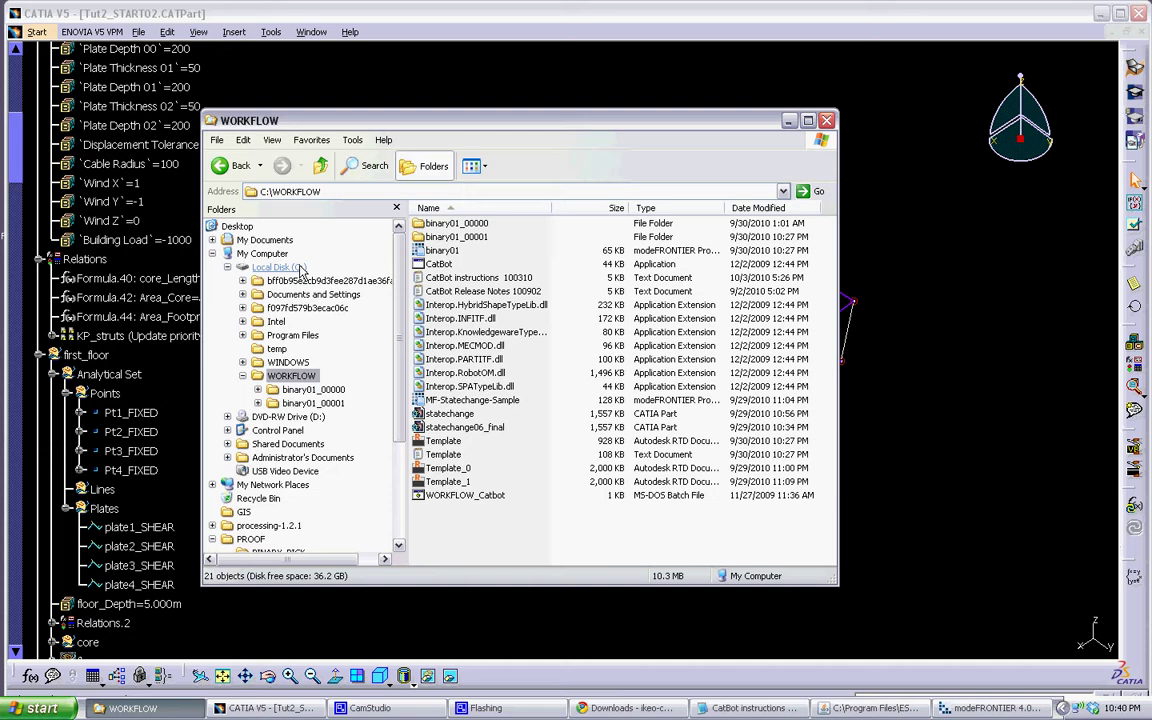
{"action": "left_click", "coordinate": [437, 266]}
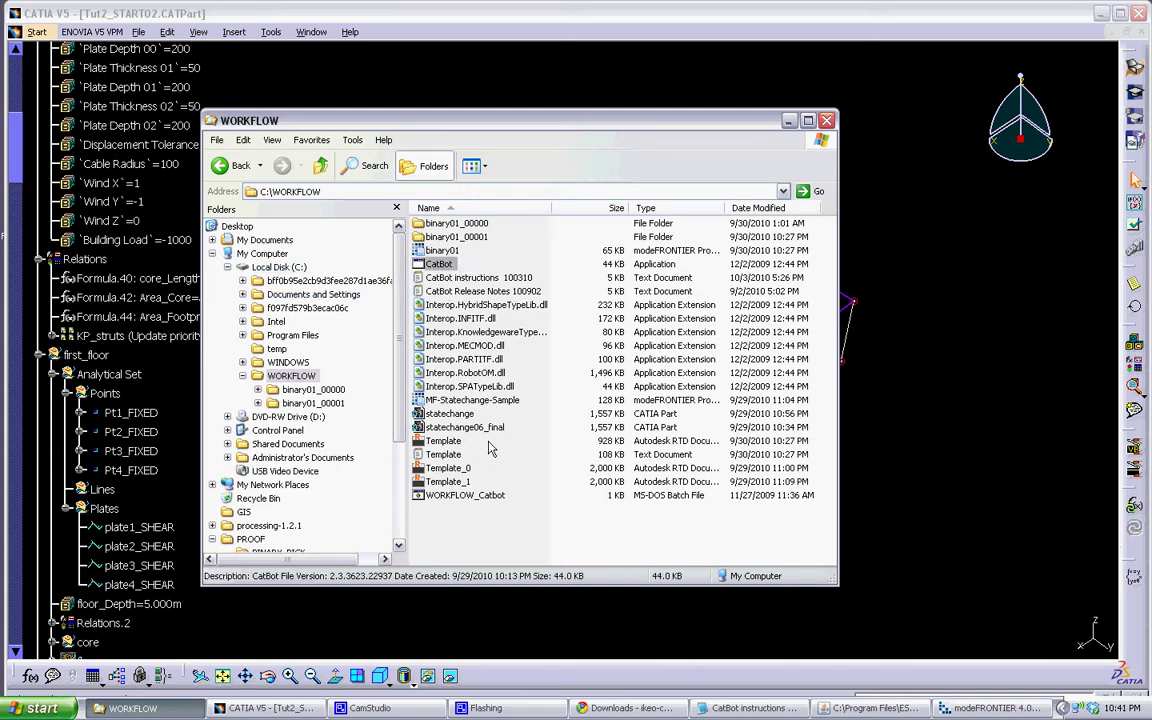
{"action": "left_click", "coordinate": [468, 497]}
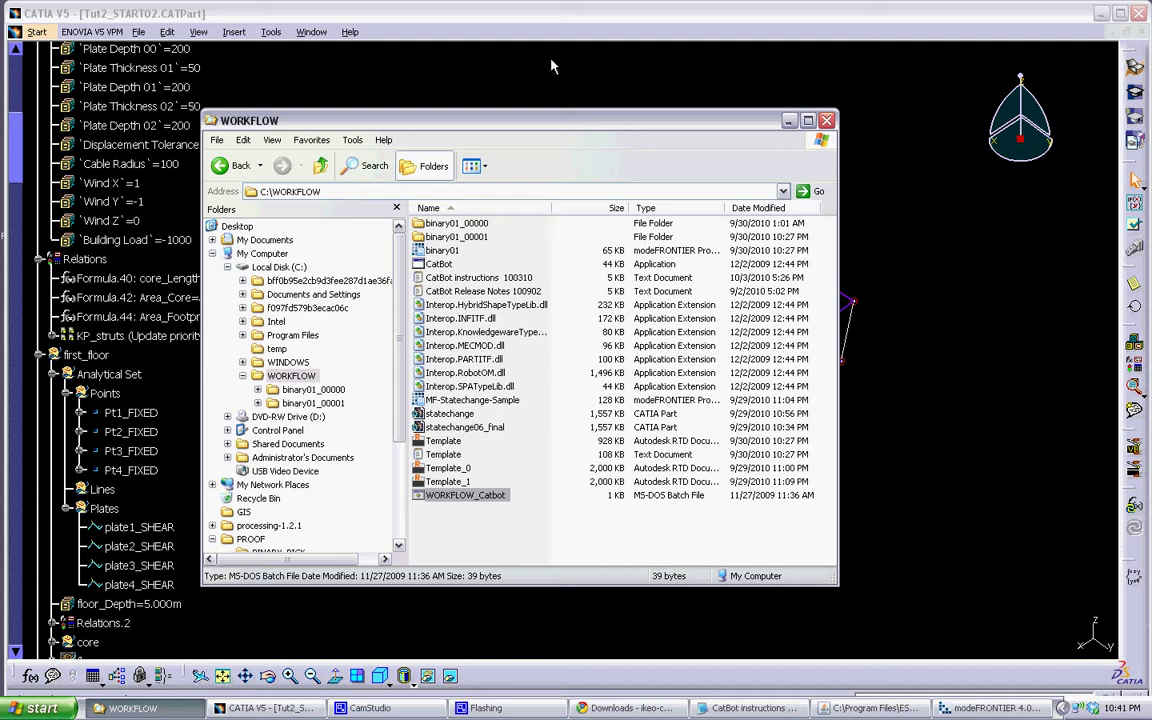
- Arrange the WORKFLOW folder beside the CATIA model with WORKFLOW_Catbot selected
{"action": "left_click_drag", "start_coordinate": [486, 118], "coordinate": [767, 165]}
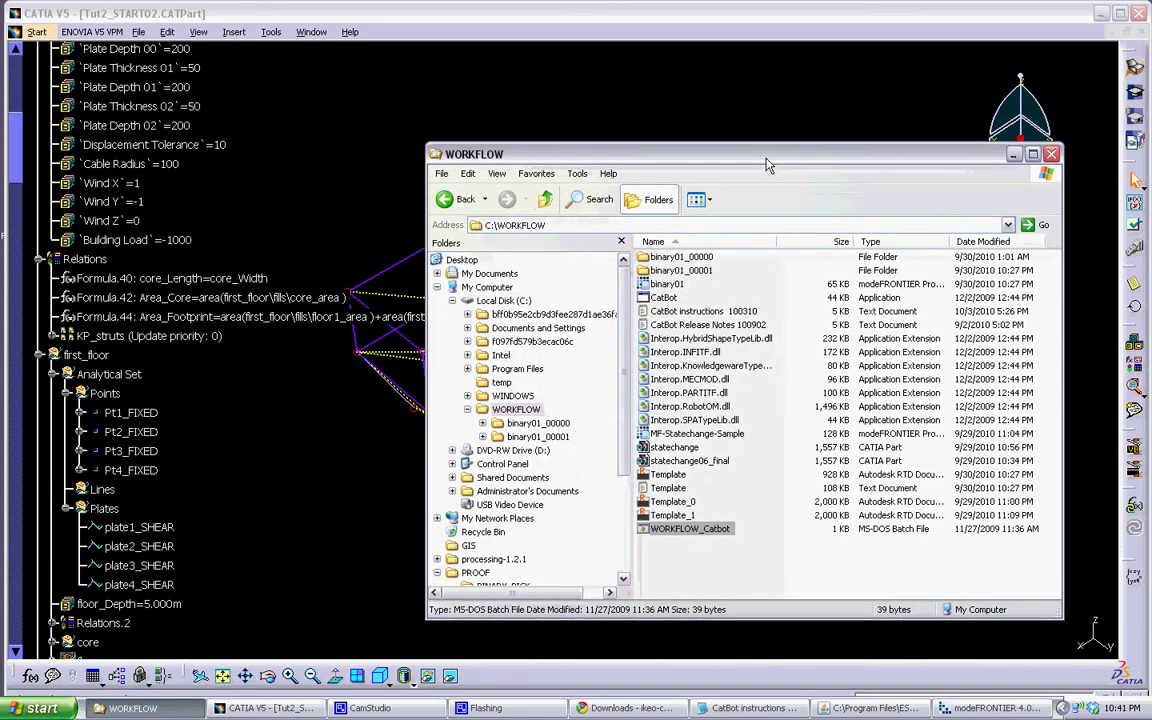
{"action": "left_click", "coordinate": [688, 530]}
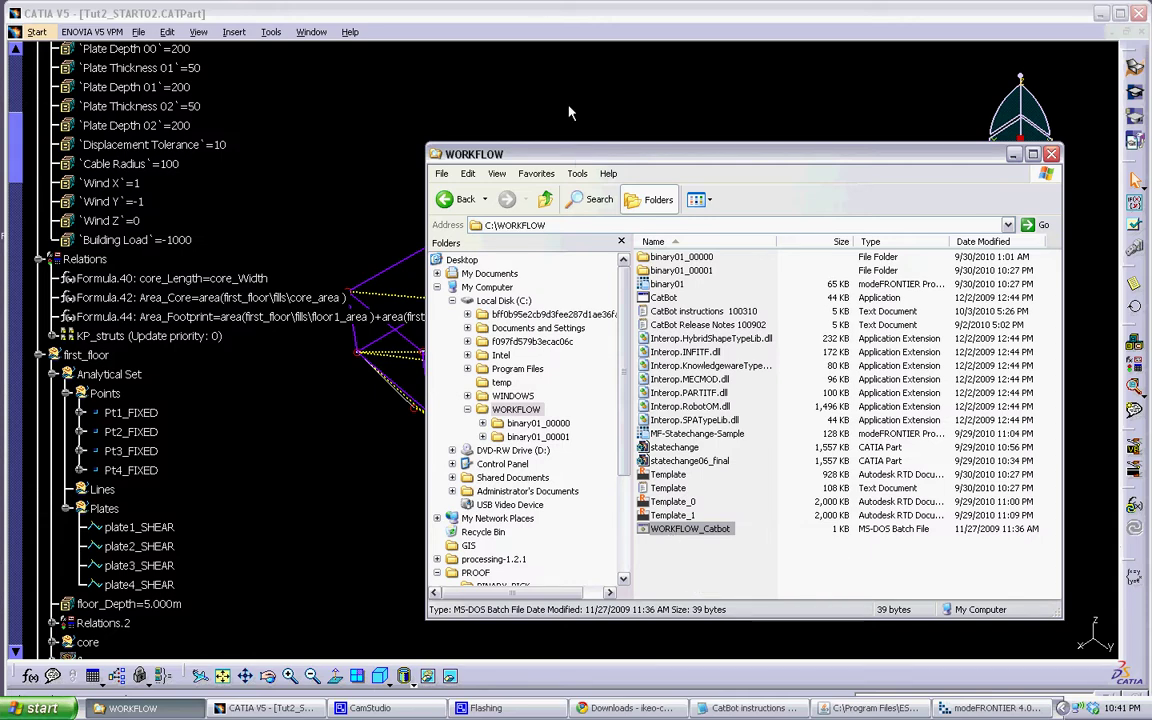
{"action": "left_click", "coordinate": [553, 18]}
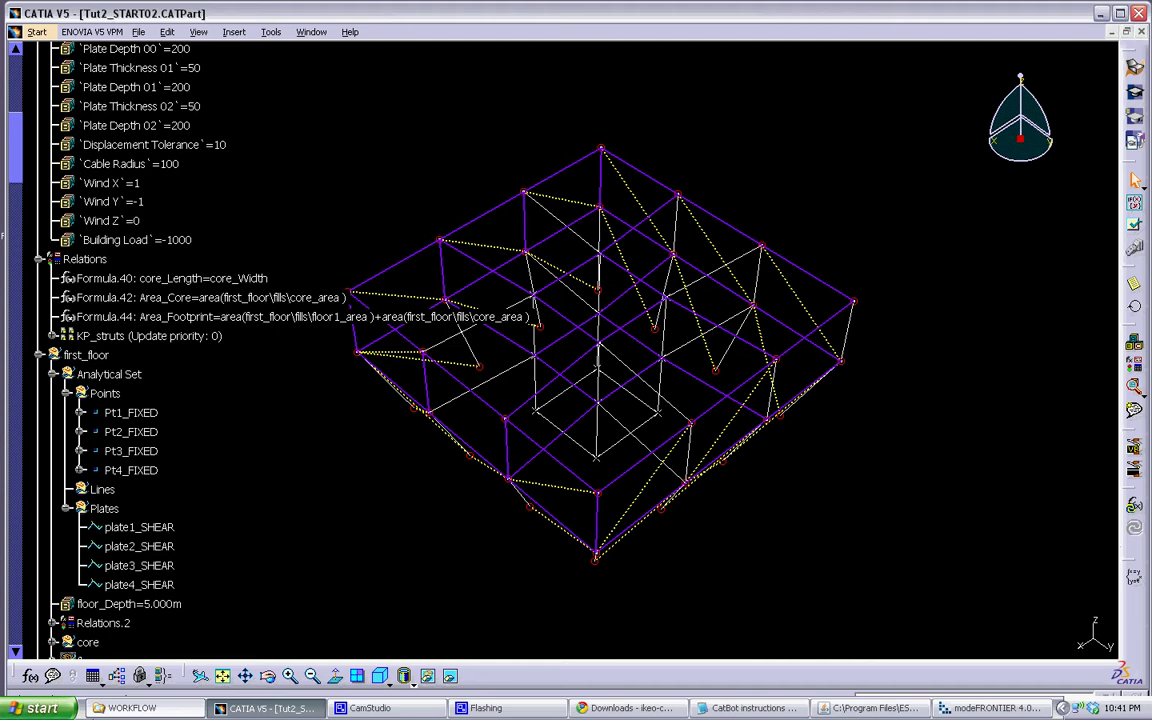
{"action": "left_click", "coordinate": [125, 708]}
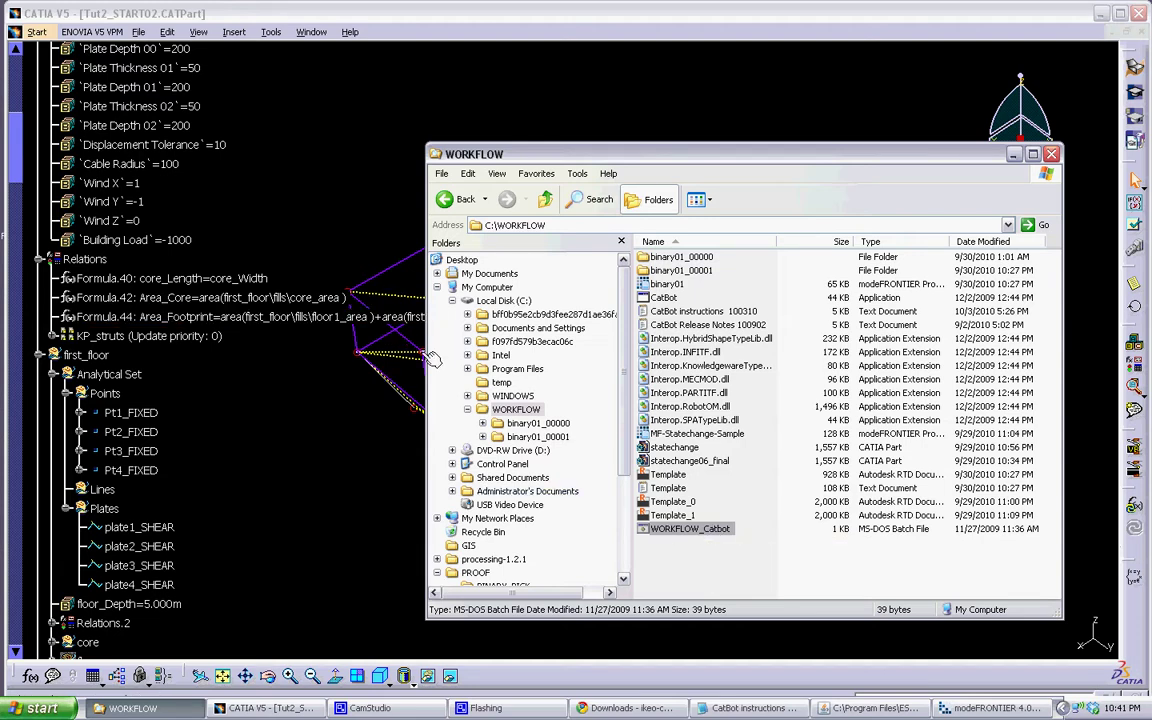
- Run WORKFLOW_Catbot.bat and review the CatBot console output ending with the save to C:\Template_1.rtd
{"action": "double_click", "coordinate": [700, 529]}
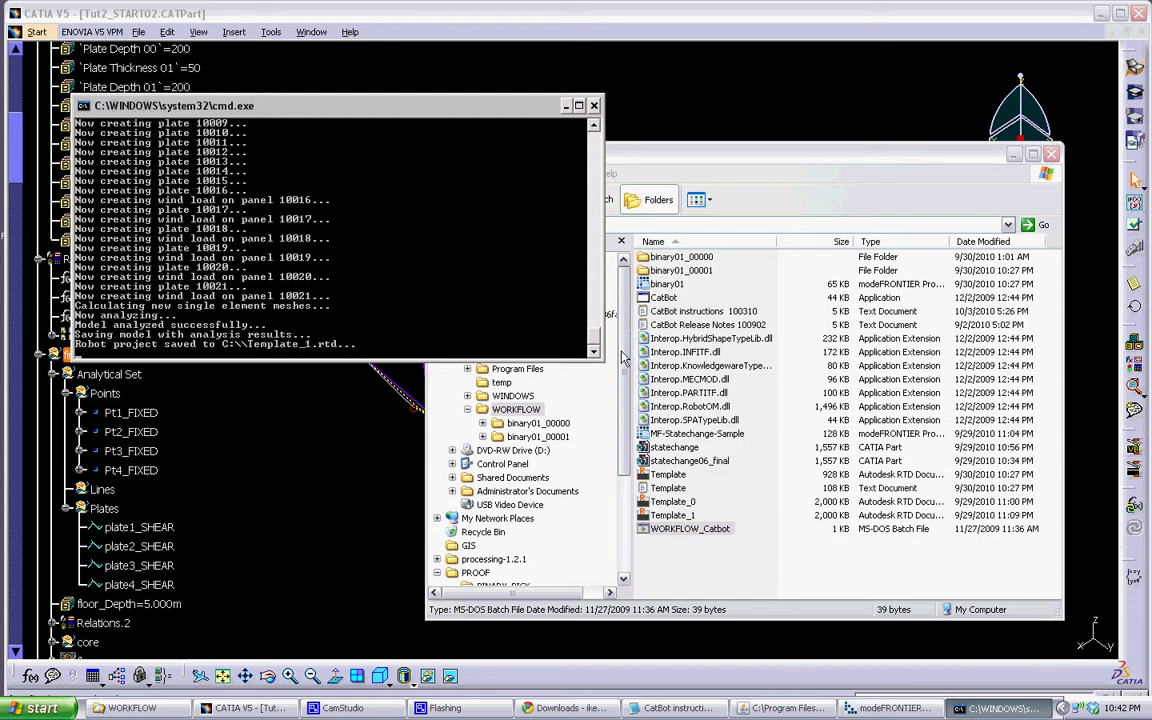
{"action": "left_click_drag", "start_coordinate": [595, 345], "coordinate": [580, 147]}
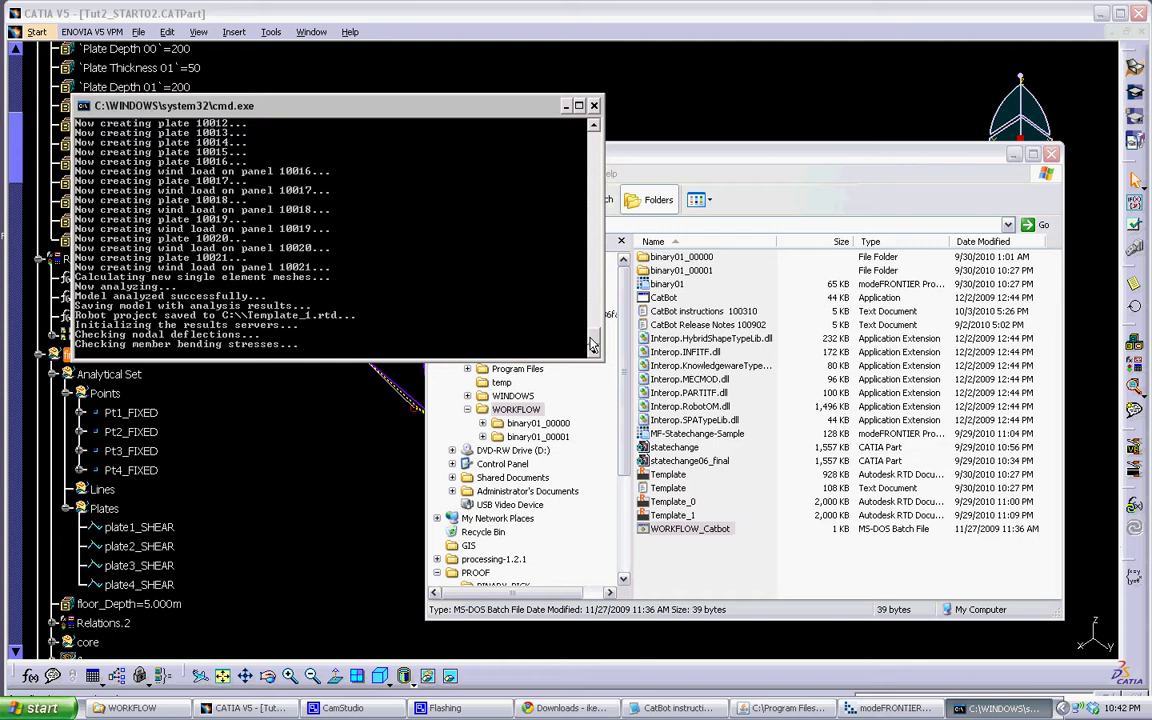
{"action": "left_click_drag", "start_coordinate": [592, 345], "coordinate": [597, 313]}
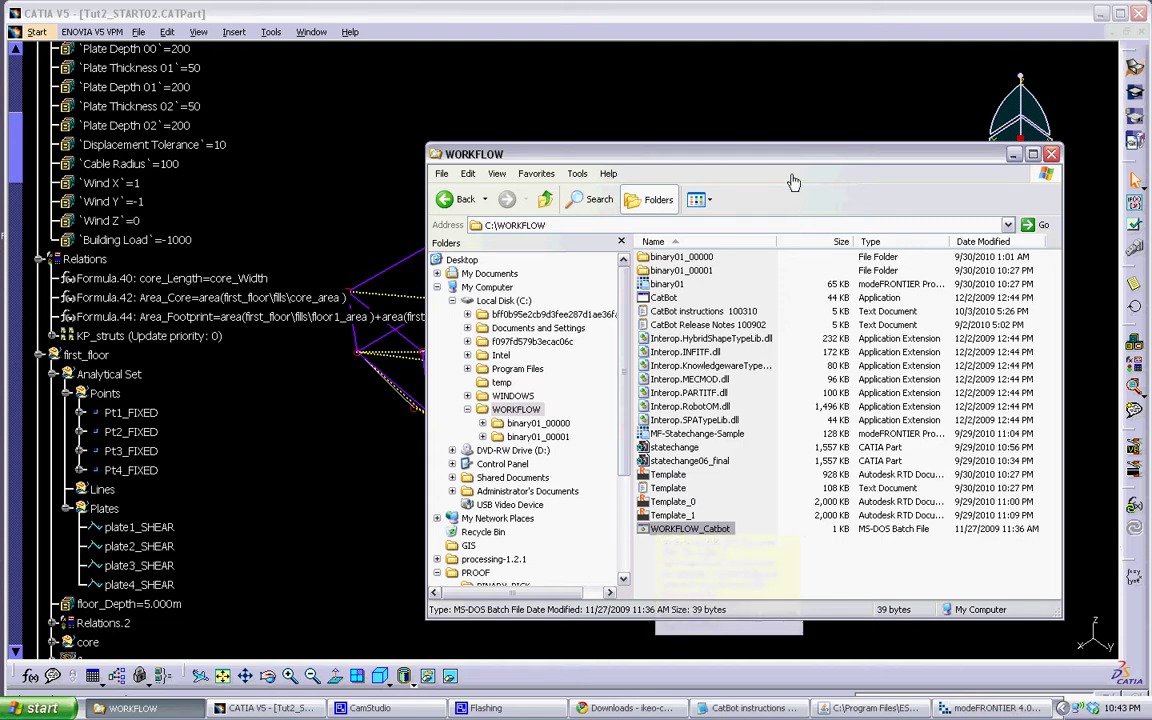
- Browse Local Disk (C:) and select the new Template_1 project file
{"action": "left_click_drag", "start_coordinate": [797, 162], "coordinate": [845, 190]}
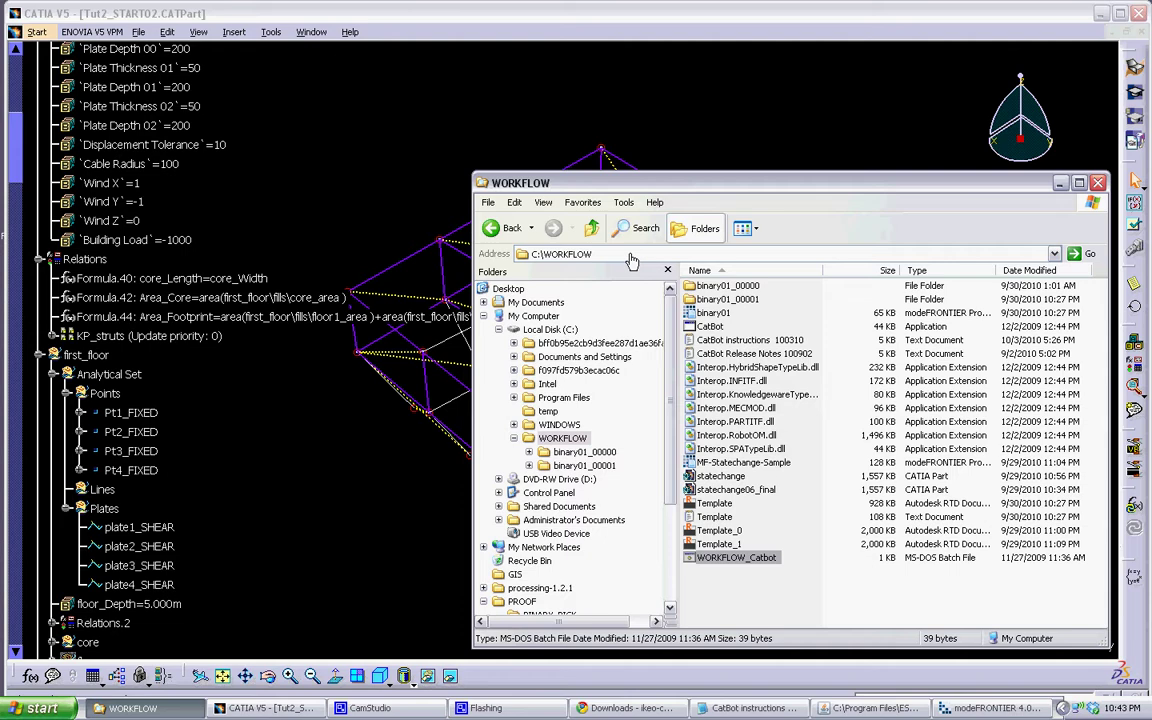
{"action": "left_click", "coordinate": [549, 329]}
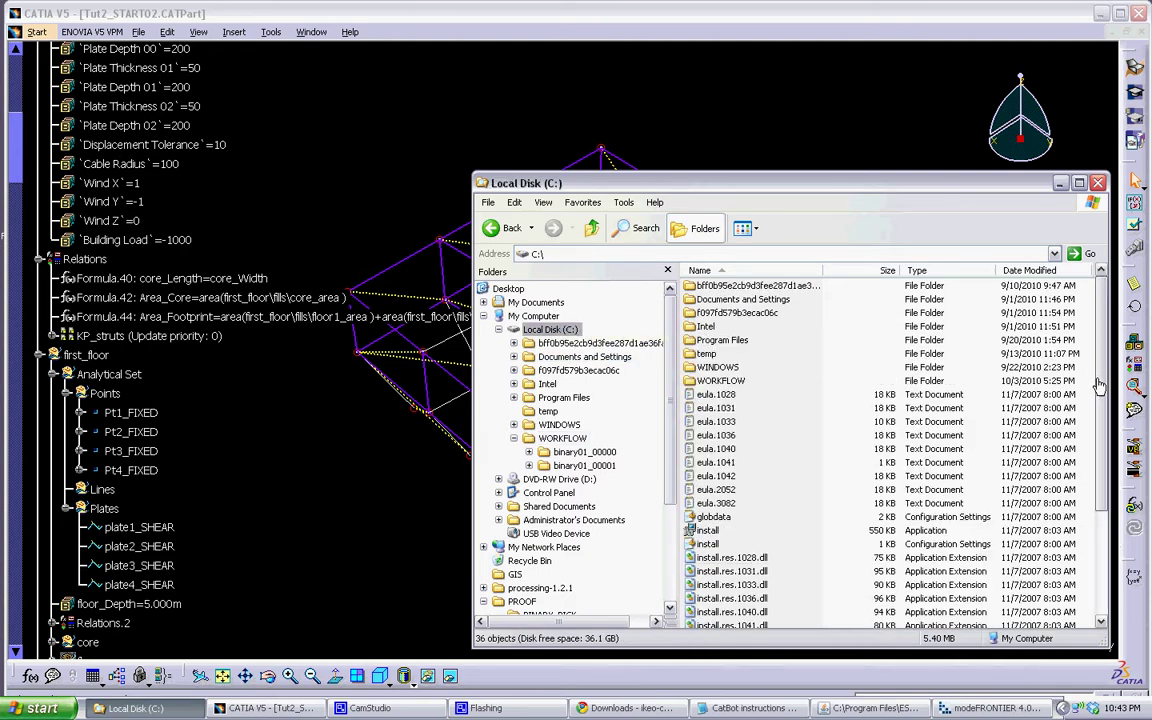
{"action": "scroll", "coordinate": [1113, 487], "scroll_direction": "down", "scroll_amount": 4}
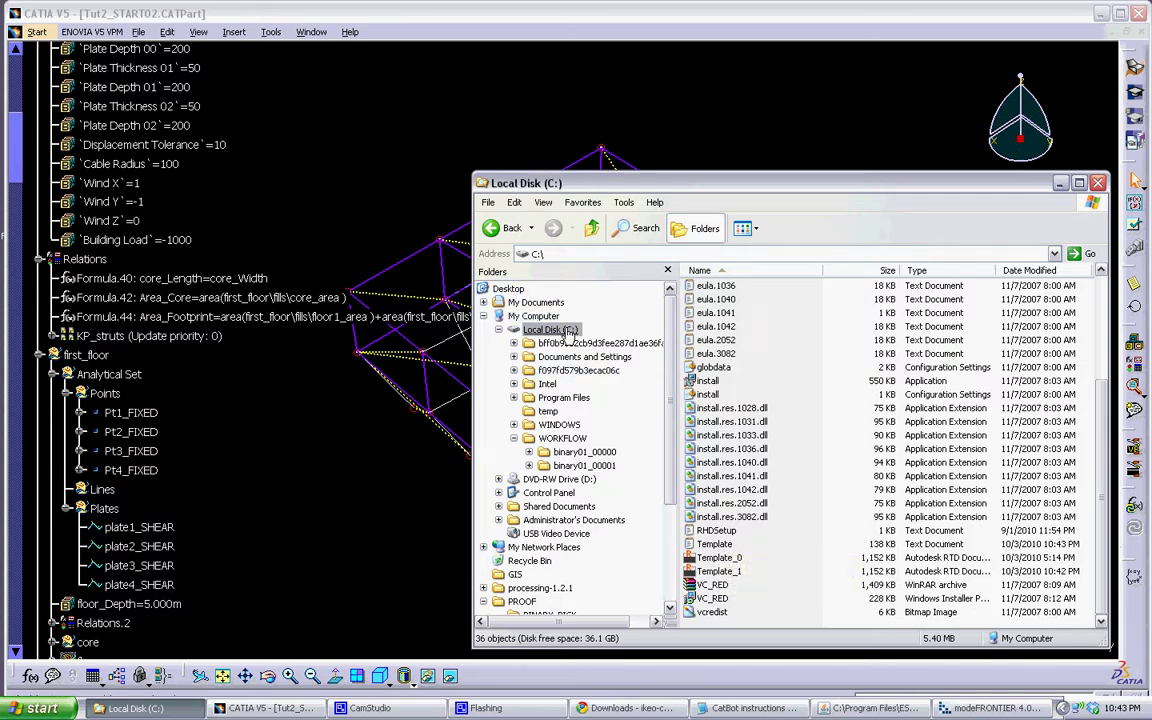
{"action": "left_click", "coordinate": [715, 571]}
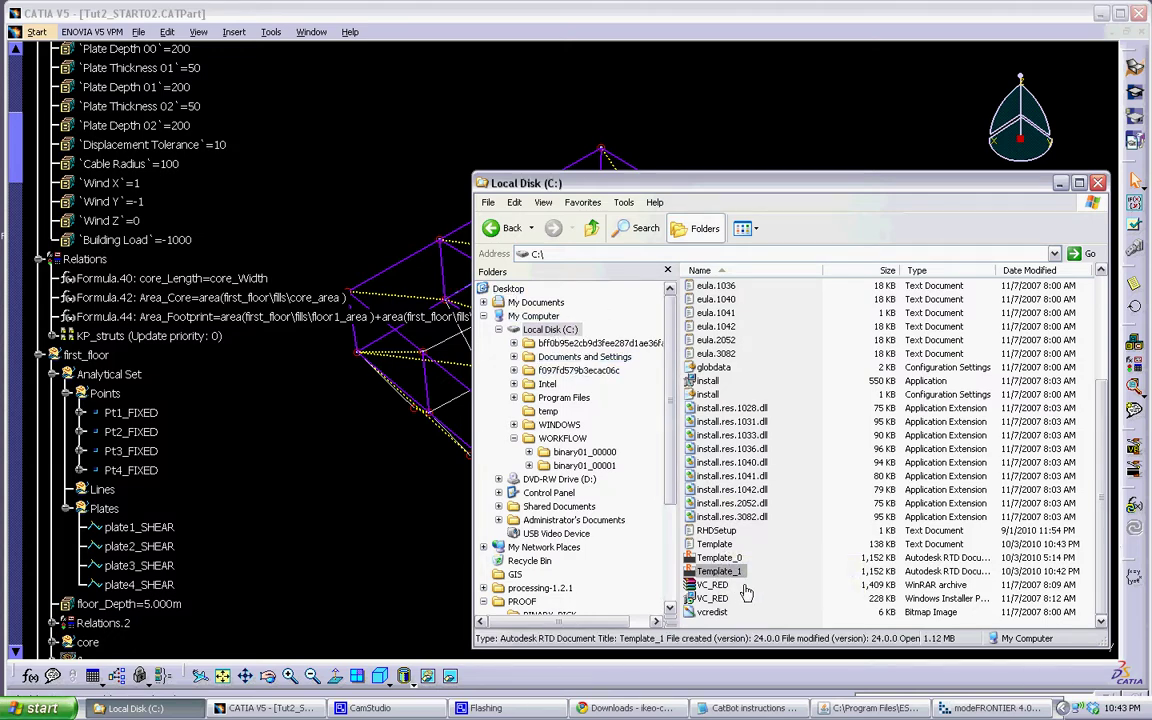
- Open the Template results text in Notepad and browse its reactions and displacement envelope data
{"action": "double_click", "coordinate": [716, 545]}
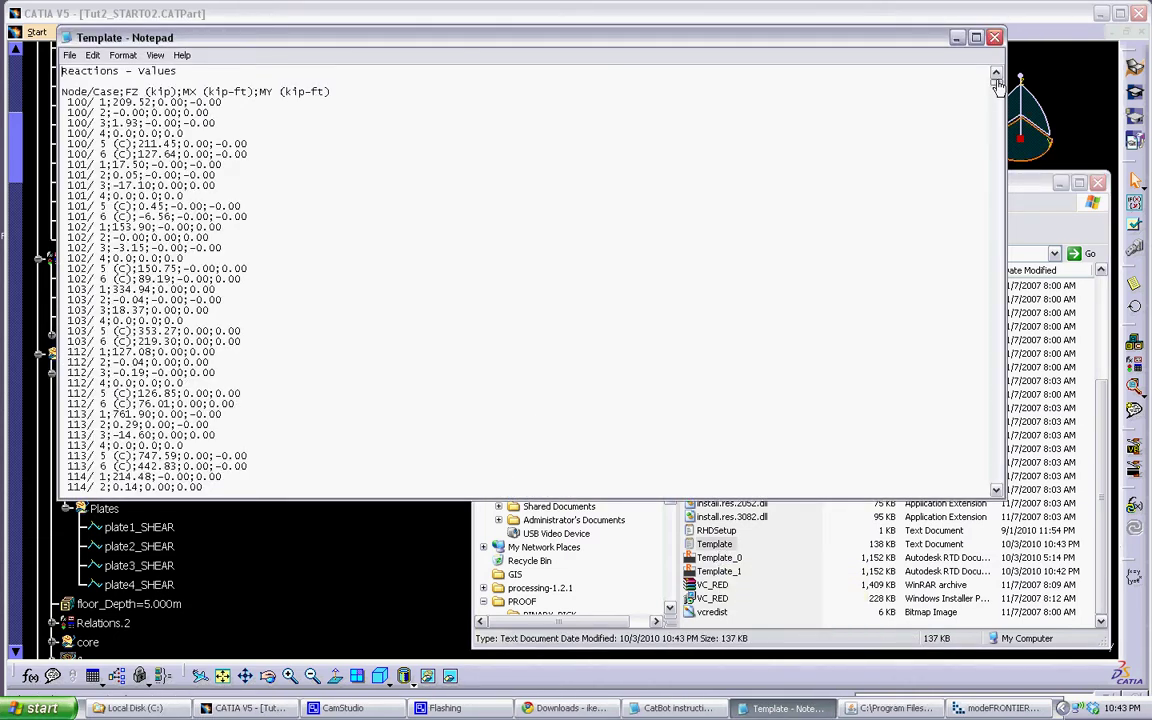
{"action": "mouse_move", "coordinate": [996, 82]}
{"action": "left_mouse_down"}
{"action": "mouse_move", "coordinate": [996, 102]}
{"action": "mouse_move", "coordinate": [996, 76]}
{"action": "left_mouse_up"}
{"action": "scroll", "coordinate": [275, 247], "scroll_direction": "down", "scroll_amount": 20}
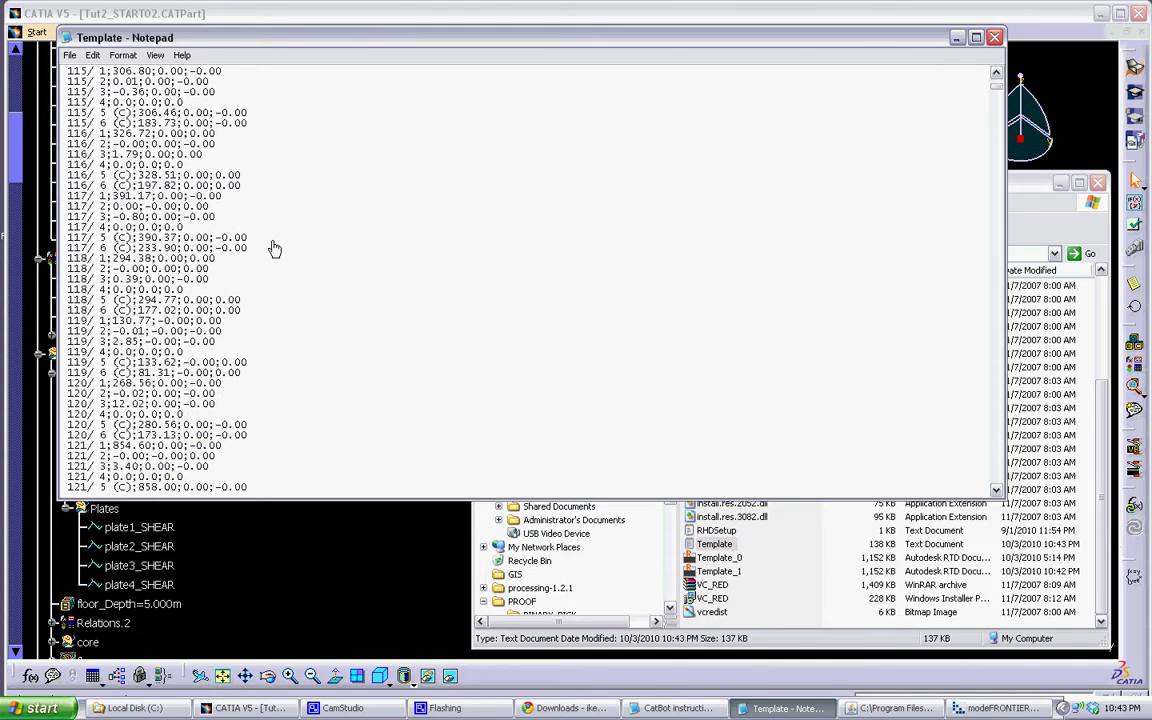
{"action": "left_click_drag", "start_coordinate": [997, 93], "coordinate": [997, 160]}
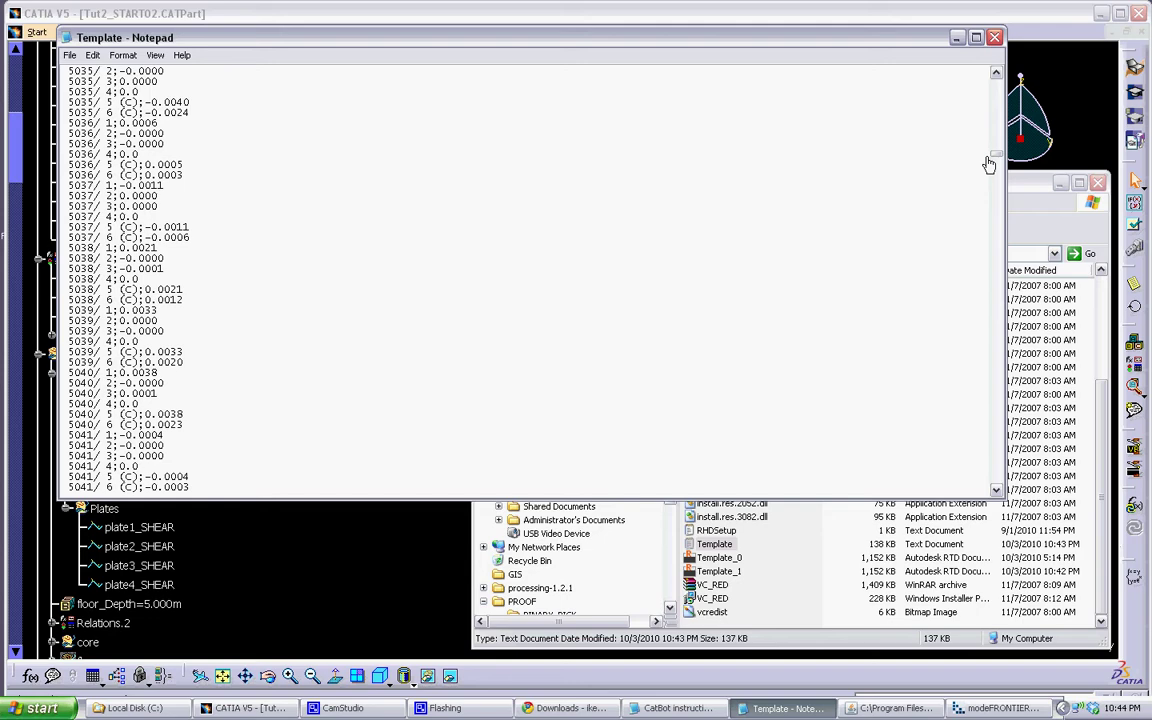
{"action": "left_click_drag", "start_coordinate": [997, 161], "coordinate": [998, 223]}
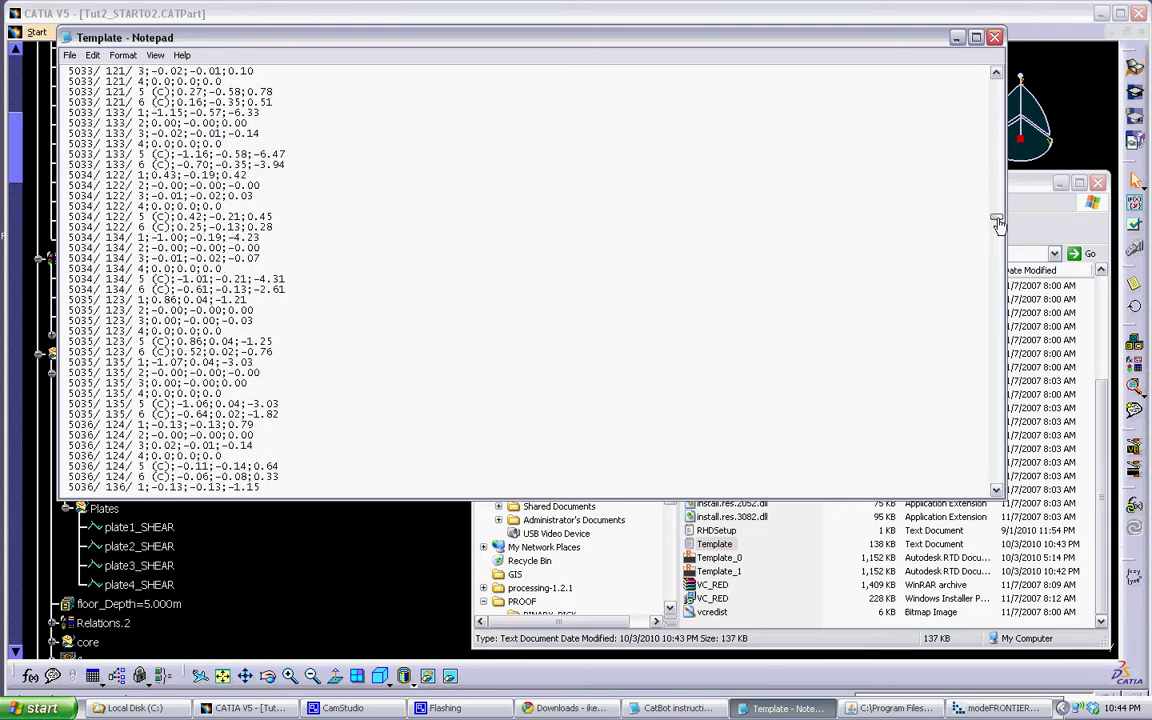
- Close Notepad and open Template_1.rtd in Robot Structural Analysis
{"action": "left_click", "coordinate": [994, 38]}
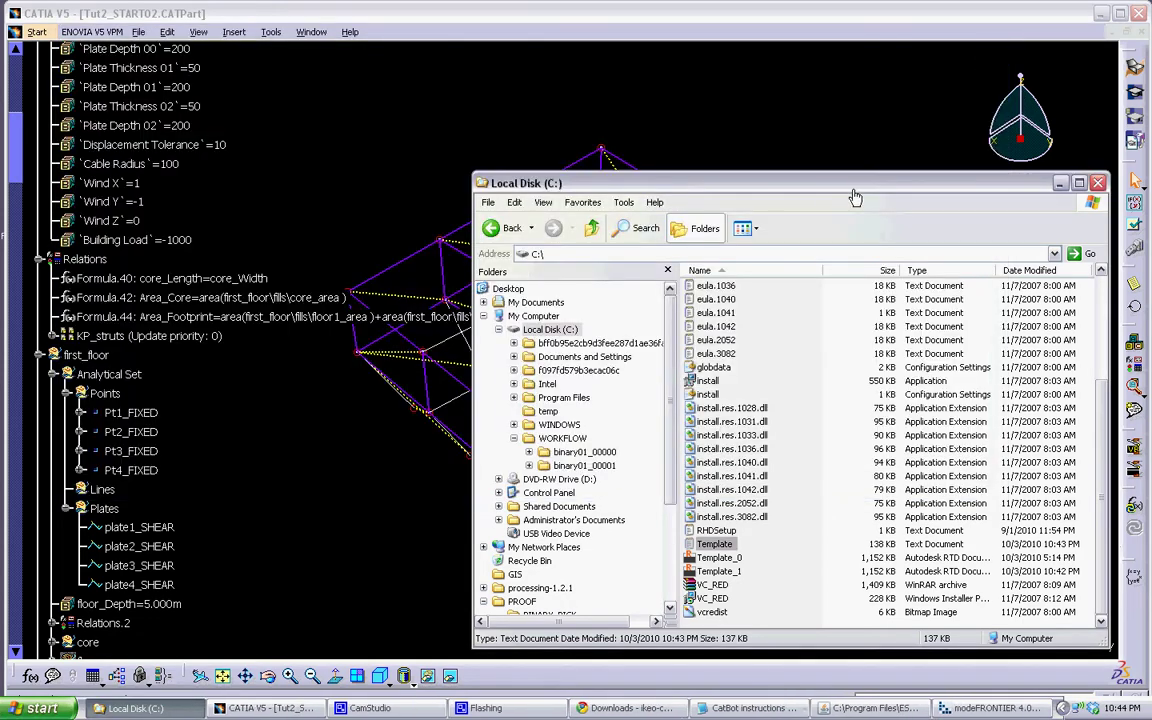
{"action": "left_click", "coordinate": [714, 574]}
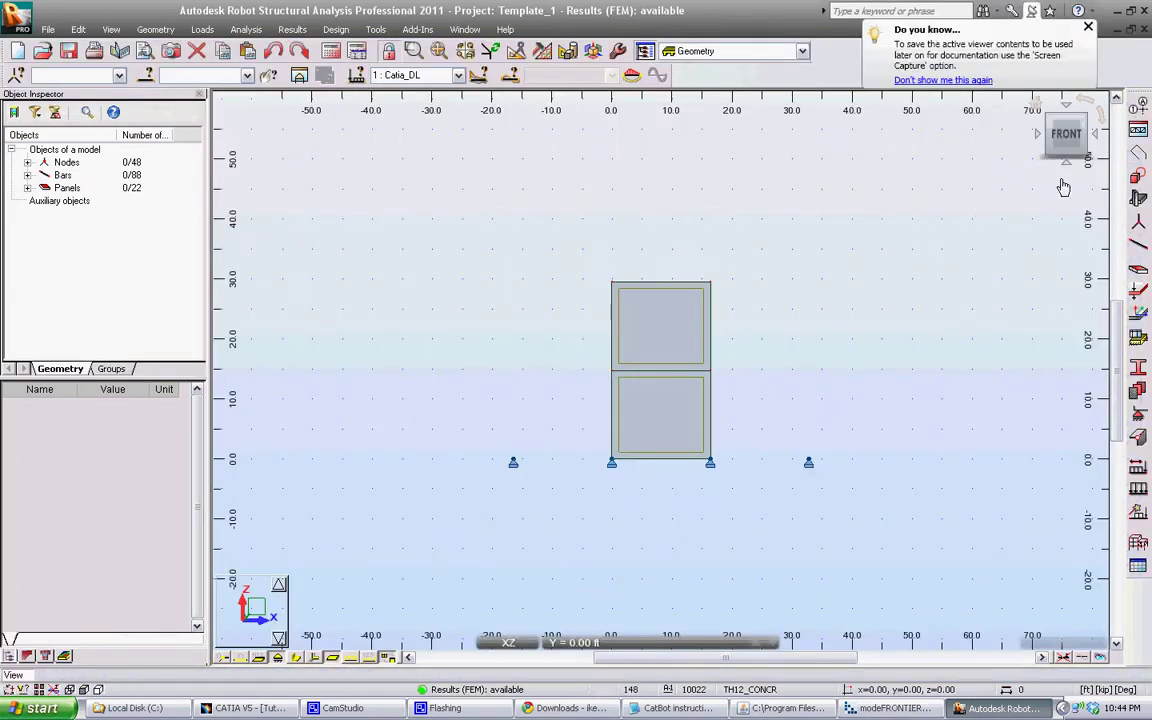
- Switch Template_1 to a 3-D view and orbit it to inspect supports and top slab
{"action": "left_click", "coordinate": [1080, 130]}
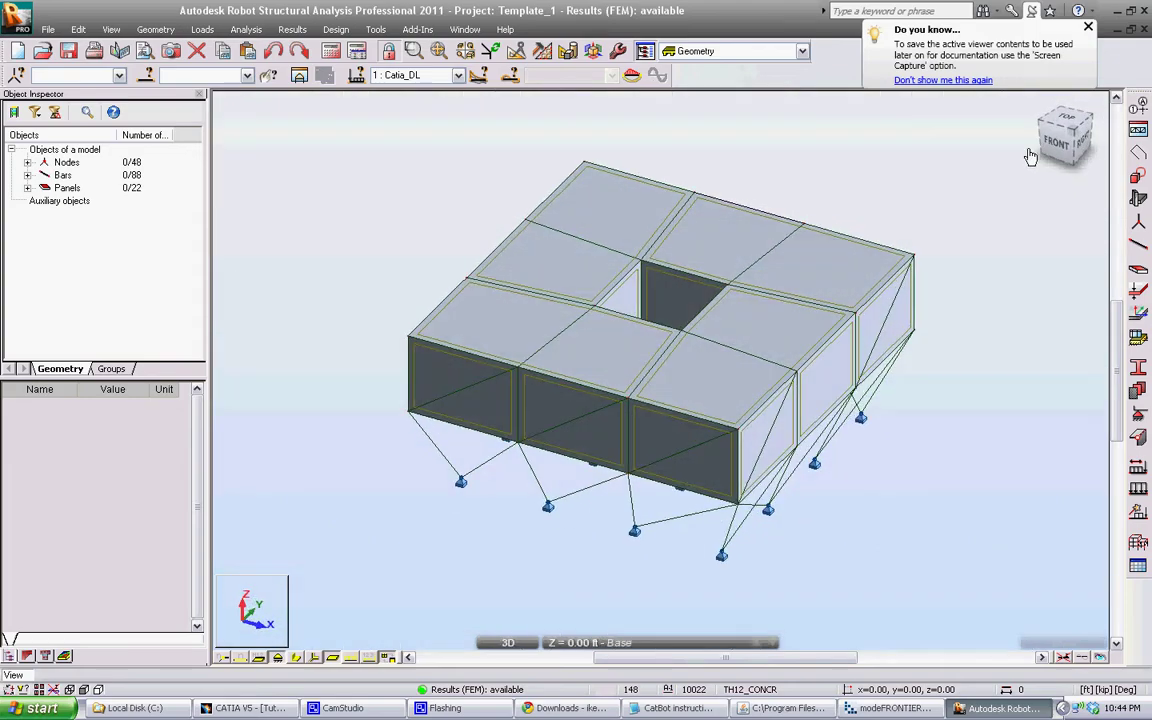
{"action": "left_click_drag", "start_coordinate": [1072, 137], "coordinate": [1000, 140]}
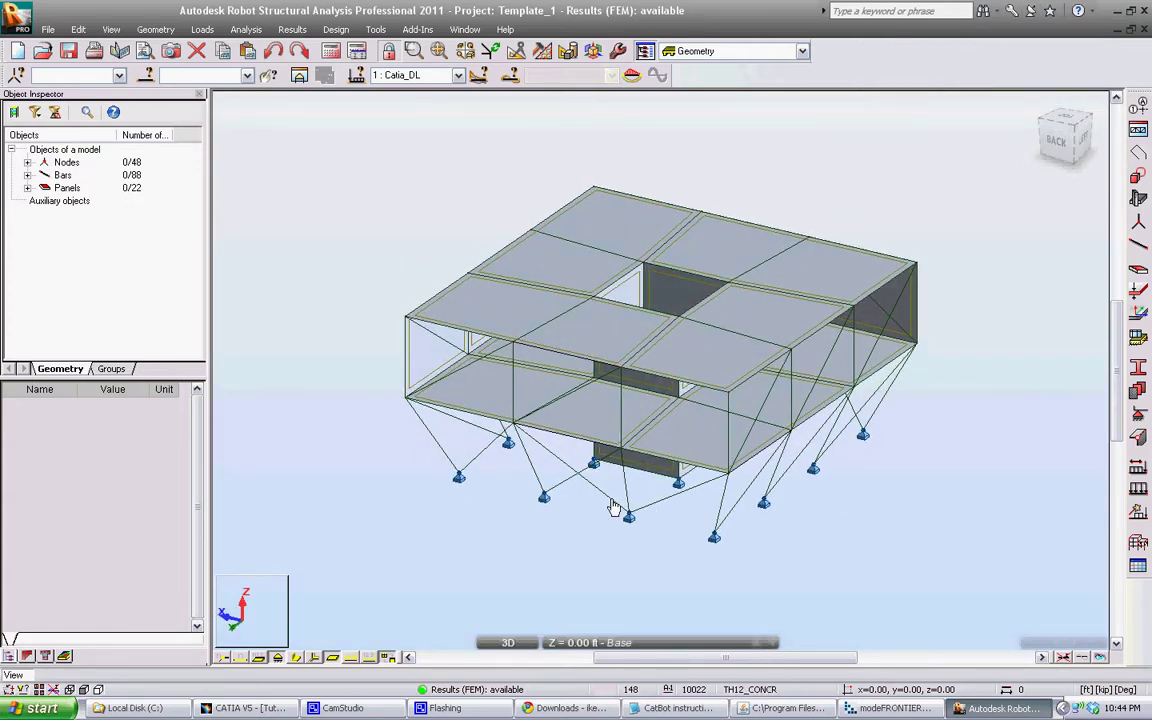
{"action": "middle_click_drag", "start_coordinate": [614, 508], "coordinate": [622, 453], "text": "shift"}
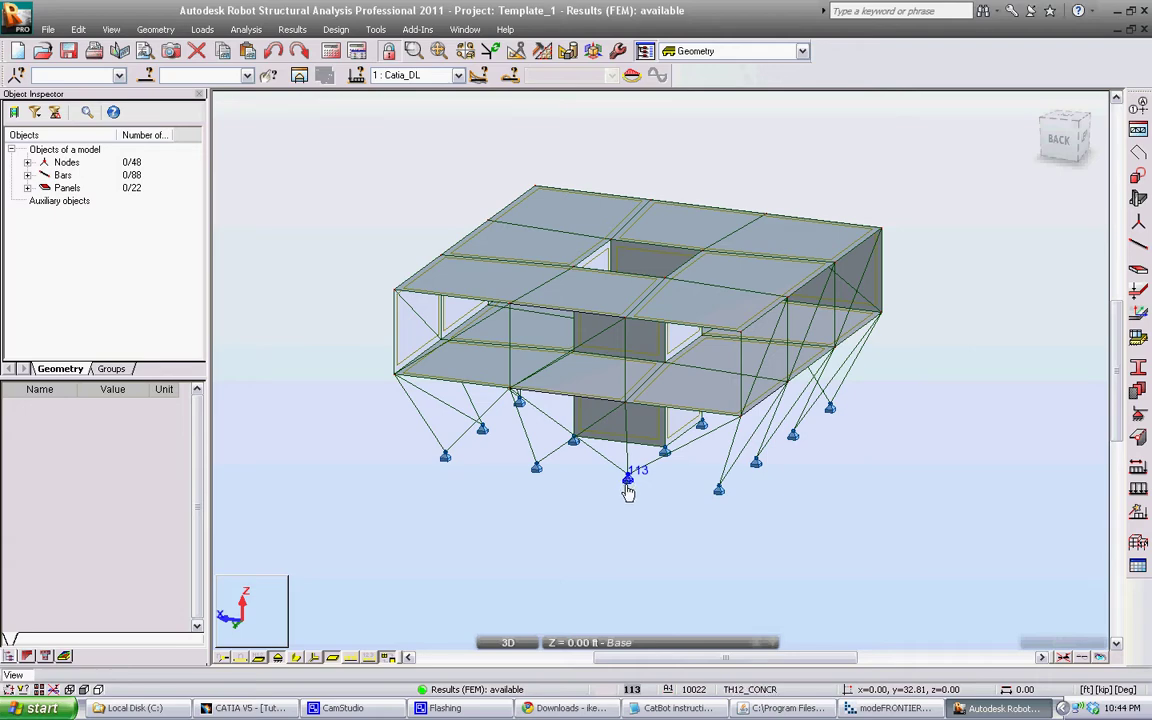
{"action": "mouse_move", "coordinate": [628, 492]}
{"action": "middle_mouse_down", "text": "shift"}
{"action": "mouse_move", "coordinate": [597, 496]}
{"action": "mouse_move", "coordinate": [638, 501]}
{"action": "mouse_move", "coordinate": [623, 502]}
{"action": "middle_mouse_up", "text": "shift"}
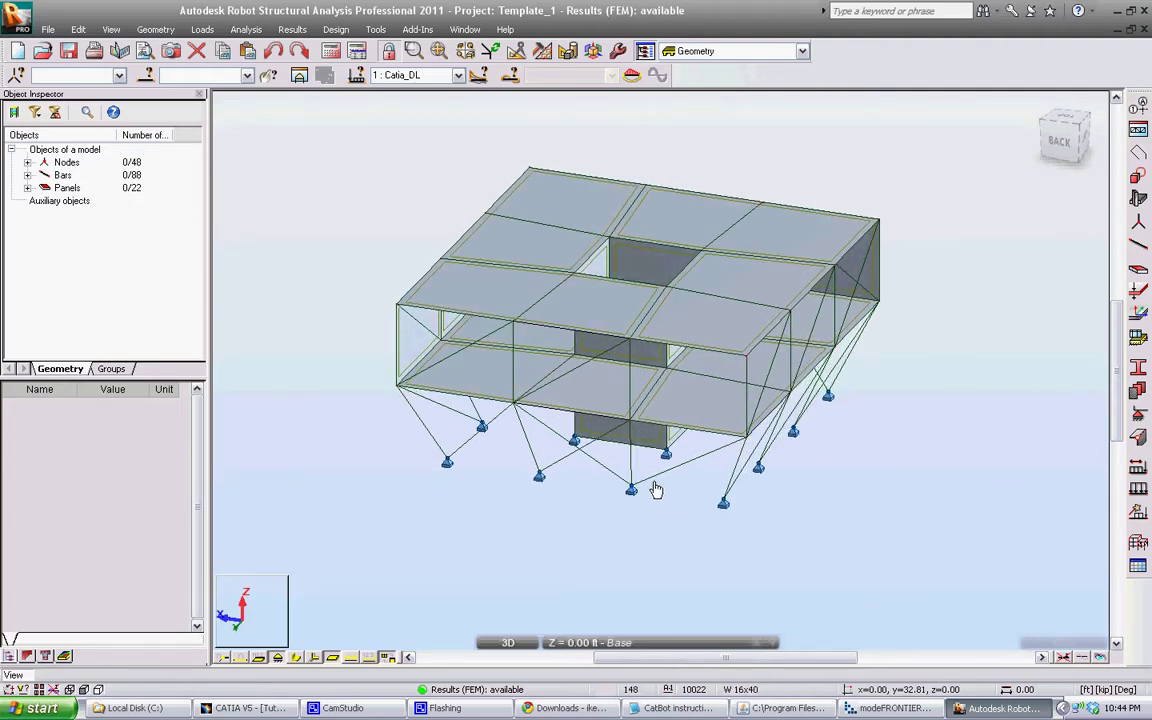
{"action": "middle_click_drag", "start_coordinate": [710, 504], "coordinate": [681, 481], "text": "shift"}
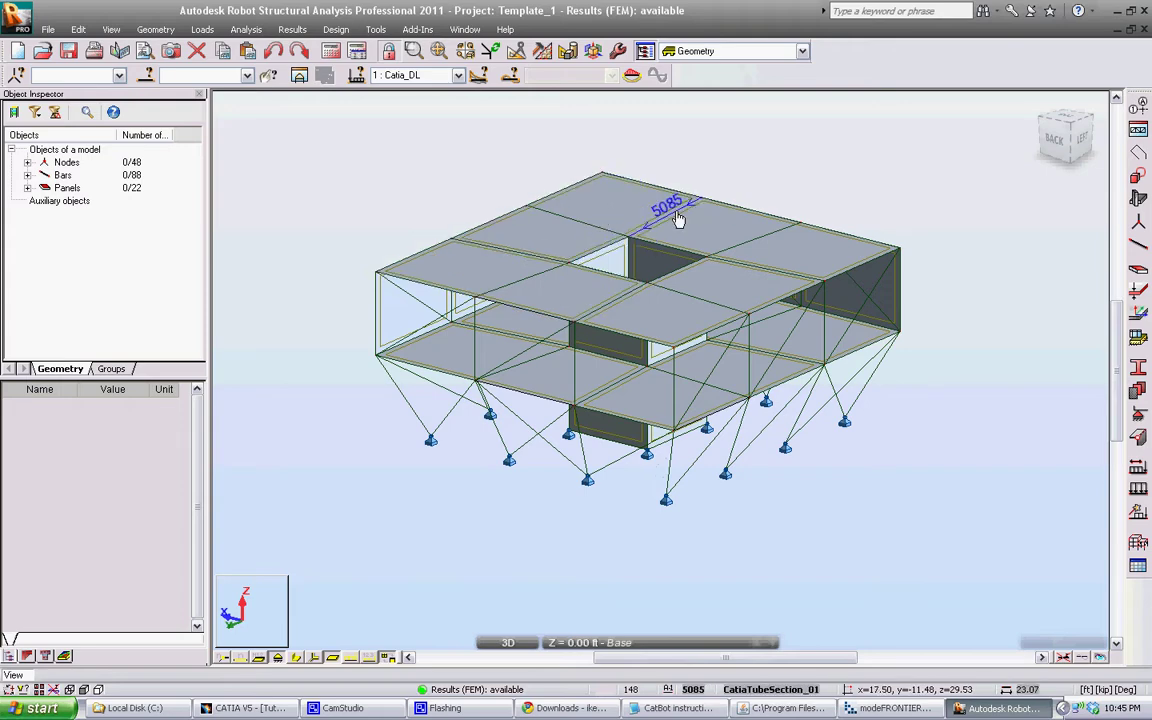
{"action": "left_click", "coordinate": [783, 266]}
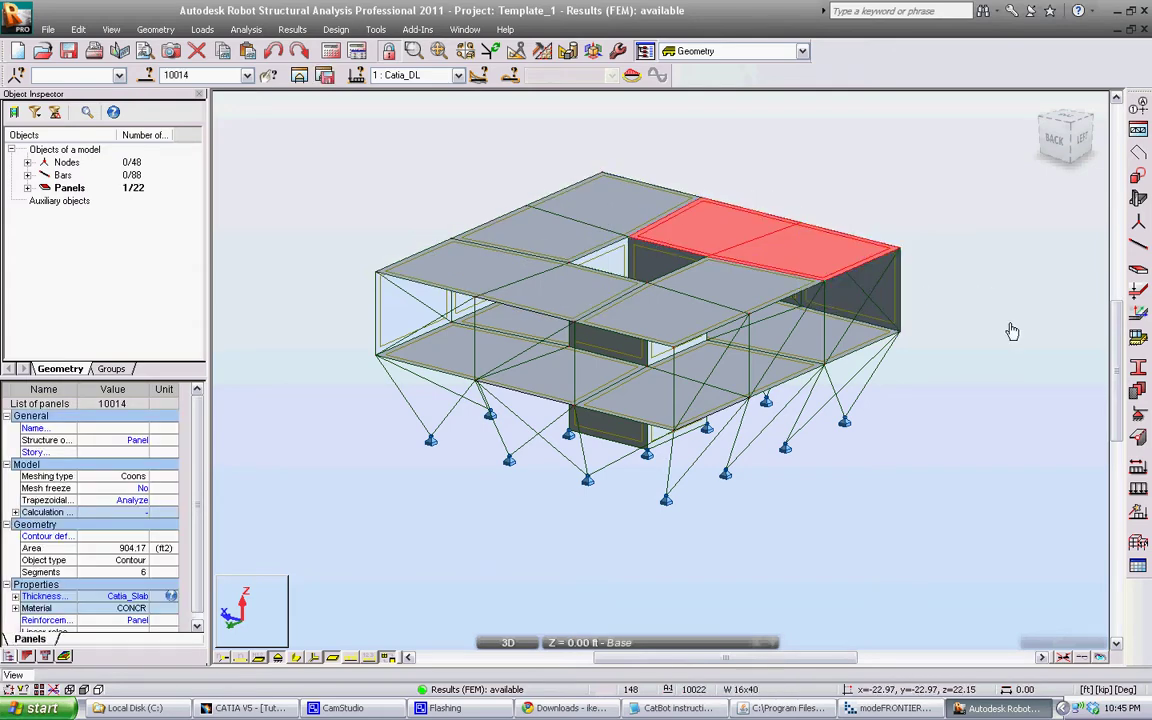
{"action": "key", "text": "Escape"}
{"action": "mouse_move", "coordinate": [768, 392]}
{"action": "middle_mouse_down", "text": "shift"}
{"action": "mouse_move", "coordinate": [775, 400]}
{"action": "mouse_move", "coordinate": [751, 398]}
{"action": "middle_mouse_up", "text": "shift"}
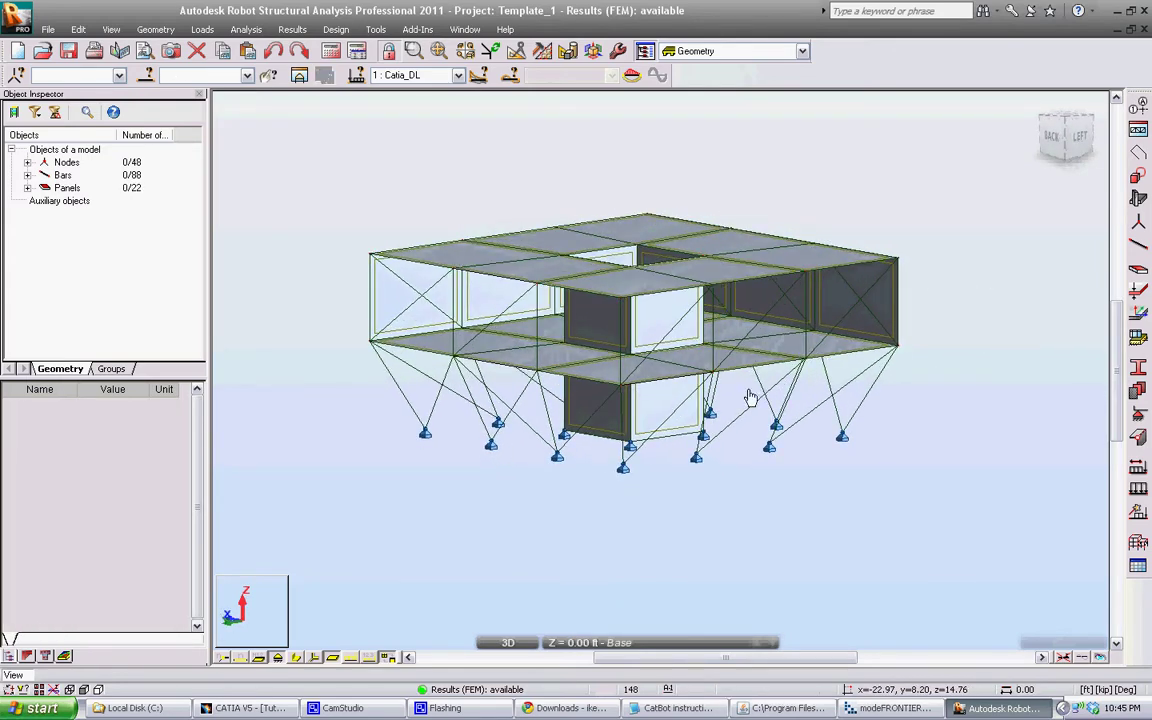
{"action": "left_click", "coordinate": [656, 413]}
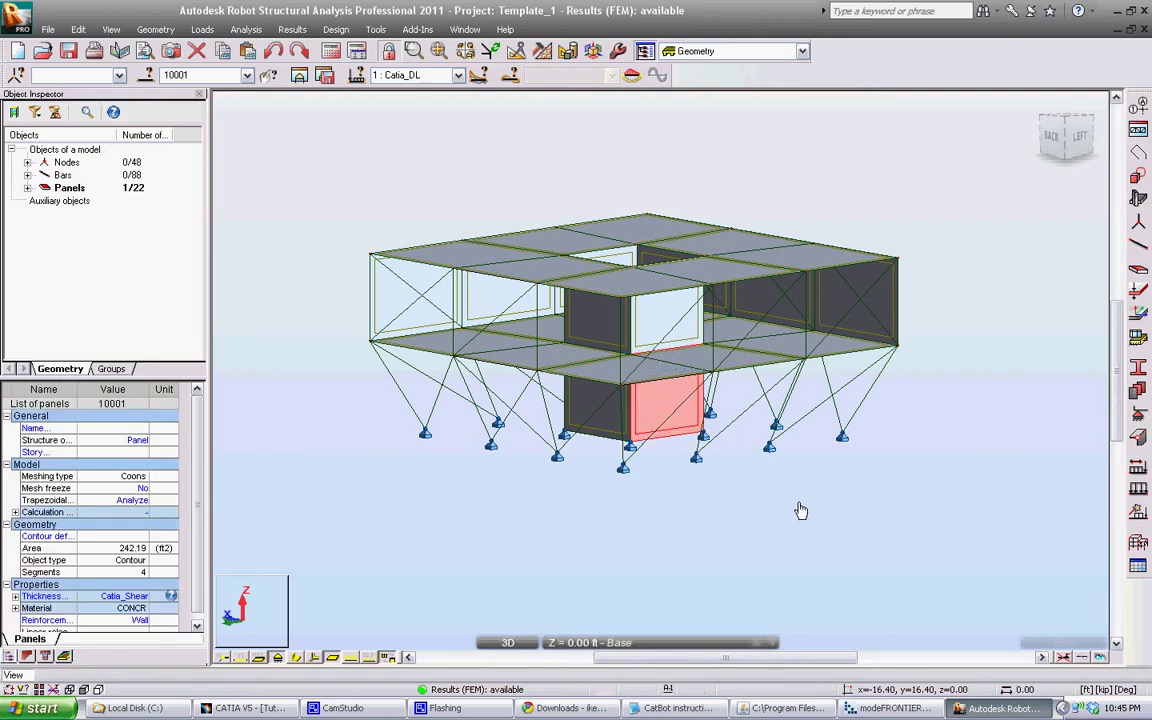
{"action": "key", "text": "Escape"}
{"action": "middle_click_drag", "start_coordinate": [805, 501], "coordinate": [708, 405], "text": "shift"}
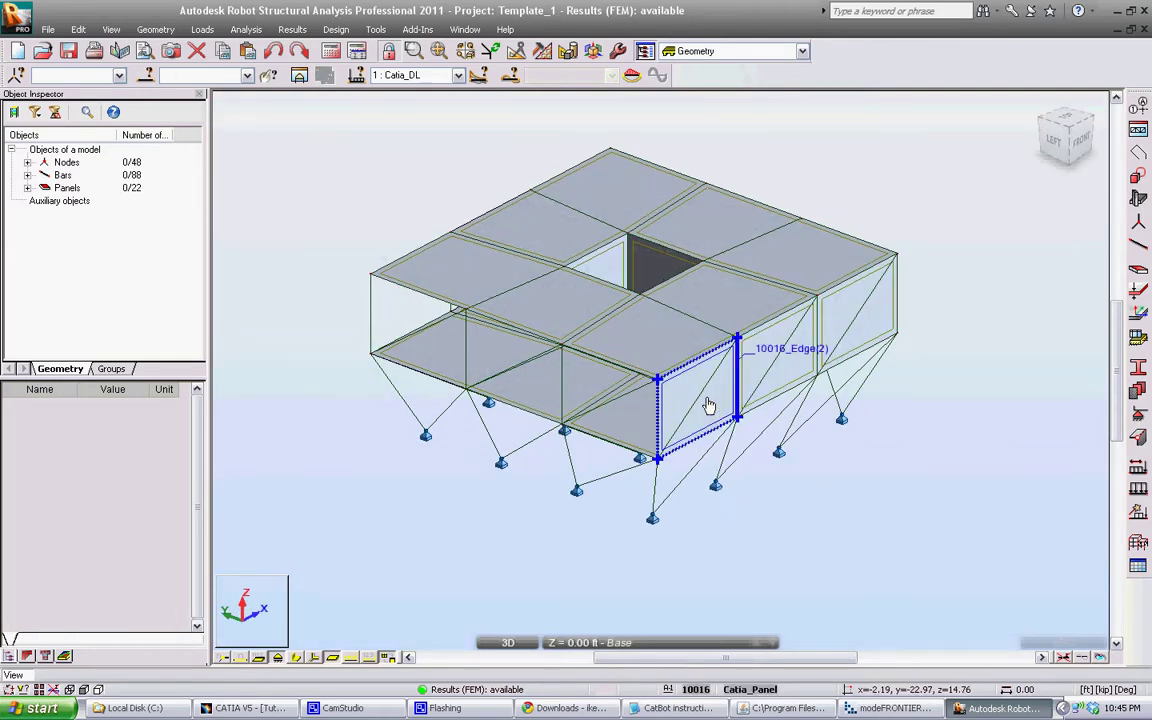
{"action": "left_click", "coordinate": [682, 404]}
{"action": "key", "text": "Escape"}
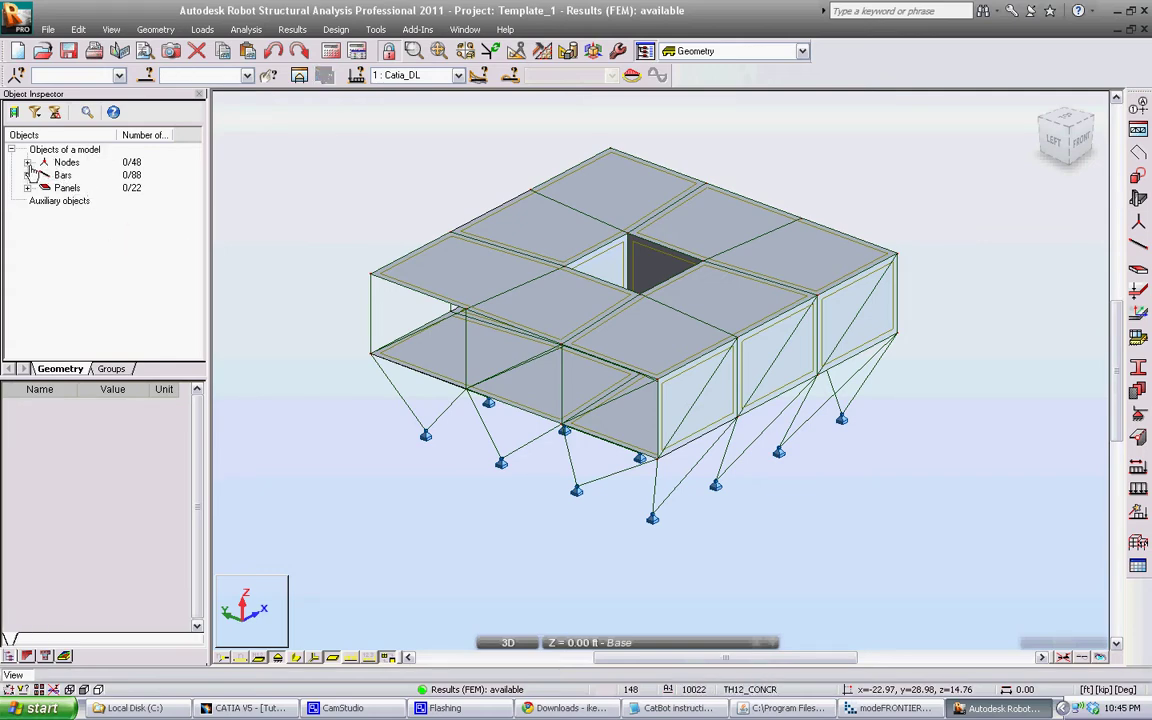
{"action": "middle_click_drag", "start_coordinate": [607, 334], "coordinate": [689, 334], "text": "shift"}
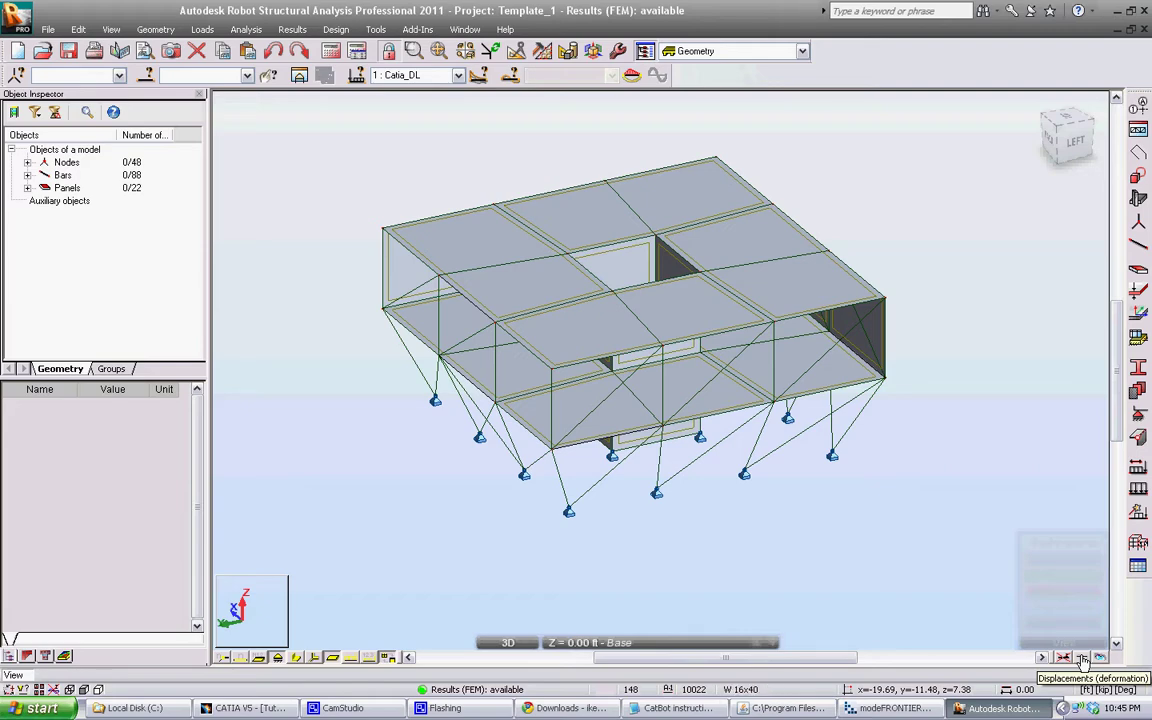
- Display the deformed shape, maximum displacement 0.0576 in, and orbit the deformed wireframe
{"action": "left_click", "coordinate": [1083, 660]}
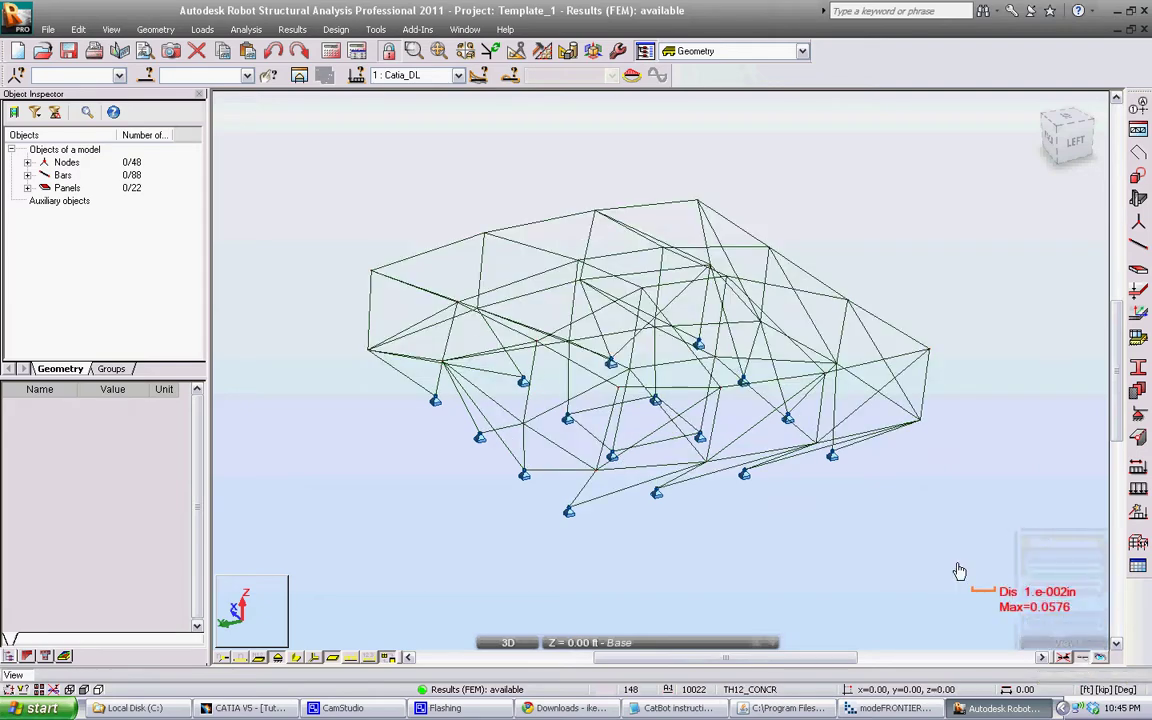
{"action": "middle_click_drag", "start_coordinate": [917, 600], "coordinate": [905, 571], "text": "shift"}
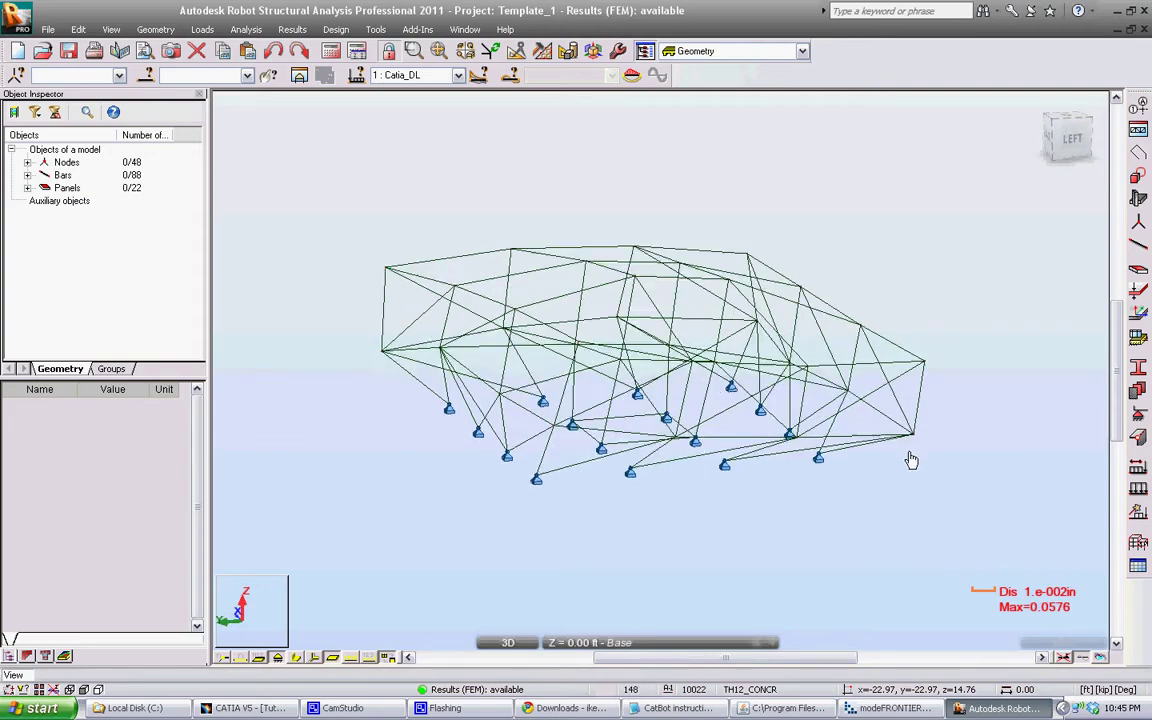
{"action": "mouse_move", "coordinate": [911, 459]}
{"action": "middle_mouse_down", "text": "shift"}
{"action": "mouse_move", "coordinate": [874, 522]}
{"action": "mouse_move", "coordinate": [841, 489]}
{"action": "mouse_move", "coordinate": [884, 447]}
{"action": "mouse_move", "coordinate": [917, 441]}
{"action": "middle_mouse_up", "text": "shift"}
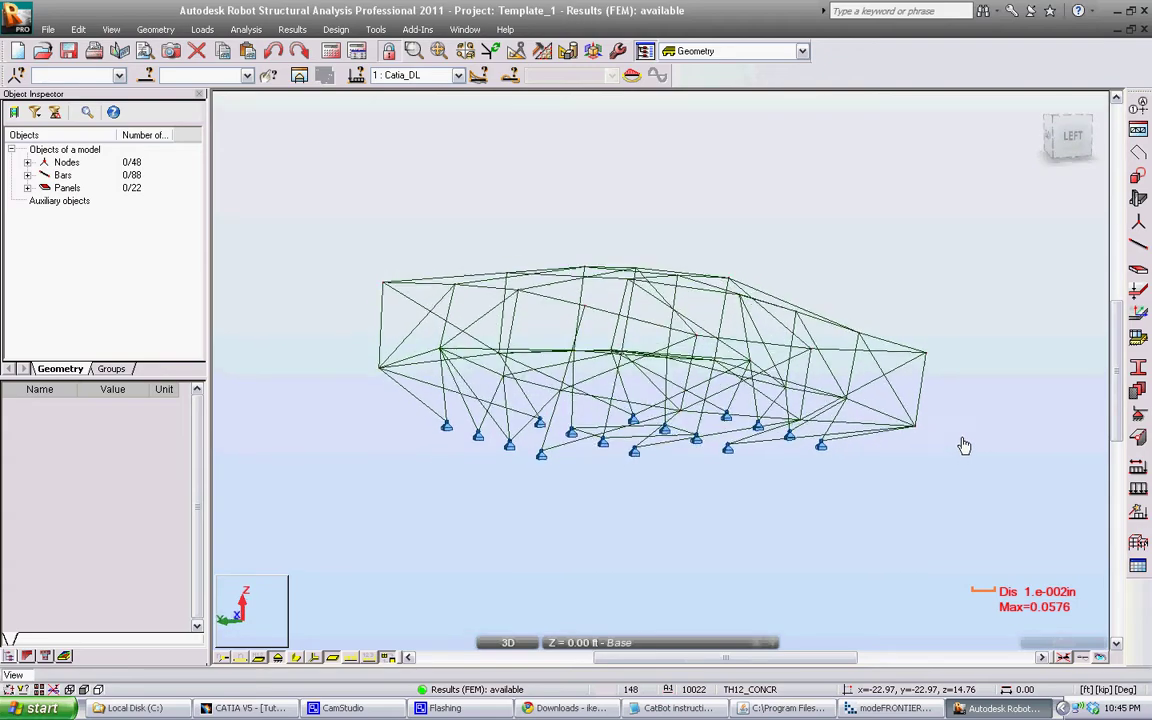
{"action": "middle_click_drag", "start_coordinate": [970, 447], "coordinate": [1016, 496], "text": "shift"}
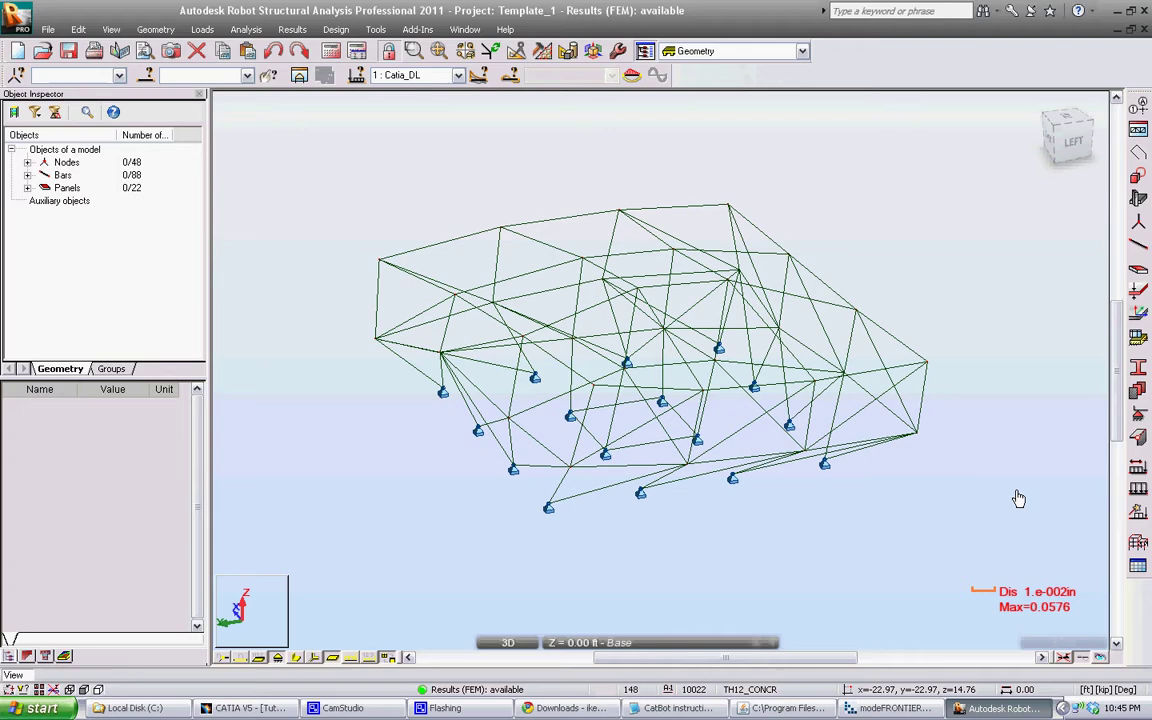
- Preview the realistic render on grass with shadows, then return to shaded display
{"action": "left_click", "coordinate": [1100, 657]}
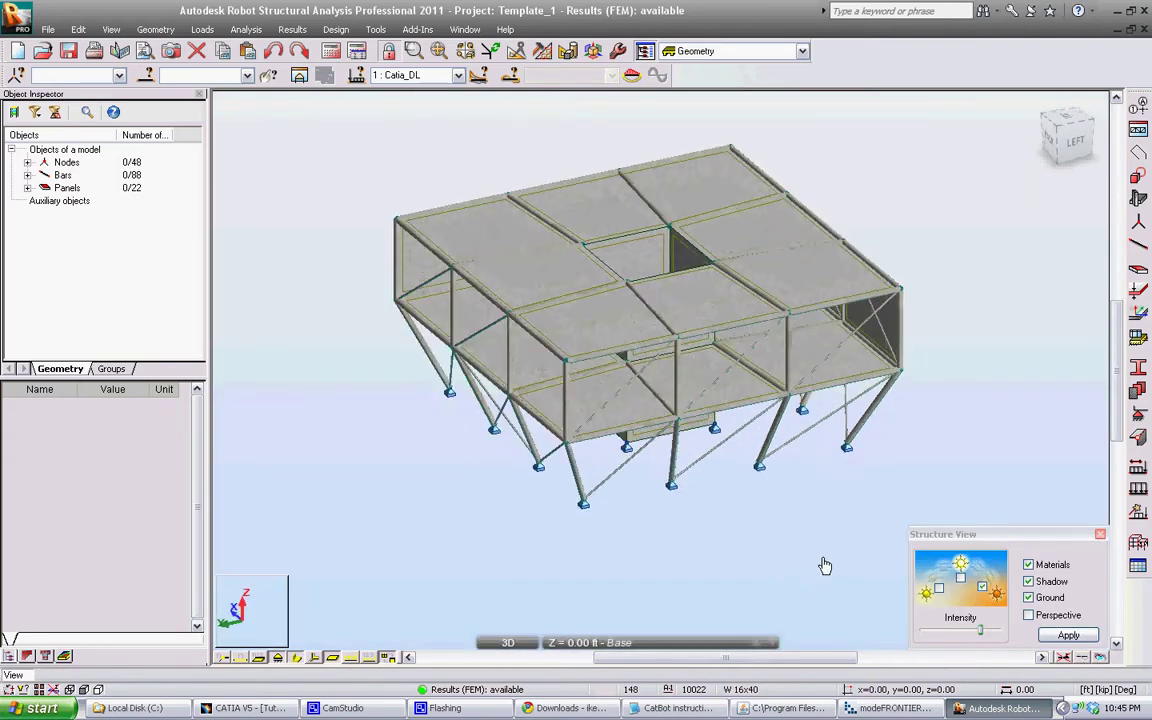
{"action": "mouse_move", "coordinate": [825, 566]}
{"action": "middle_mouse_down", "text": "shift"}
{"action": "mouse_move", "coordinate": [854, 537]}
{"action": "mouse_move", "coordinate": [825, 563]}
{"action": "middle_mouse_up", "text": "shift"}
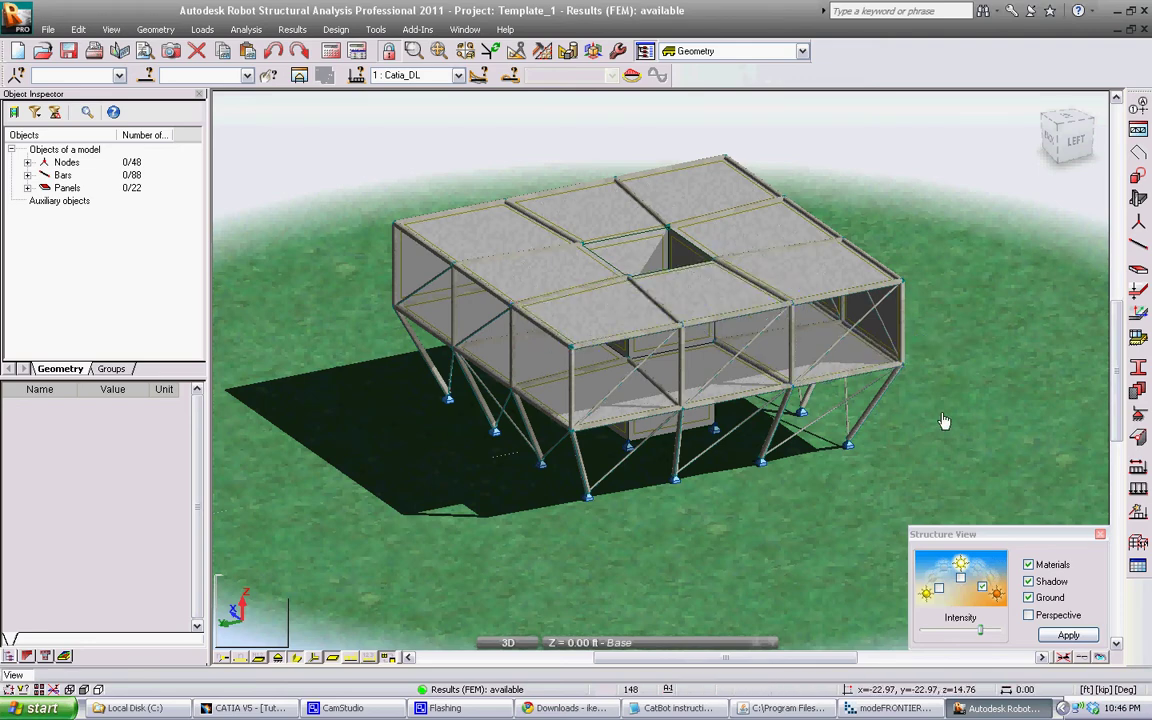
{"action": "left_click", "coordinate": [1100, 535]}
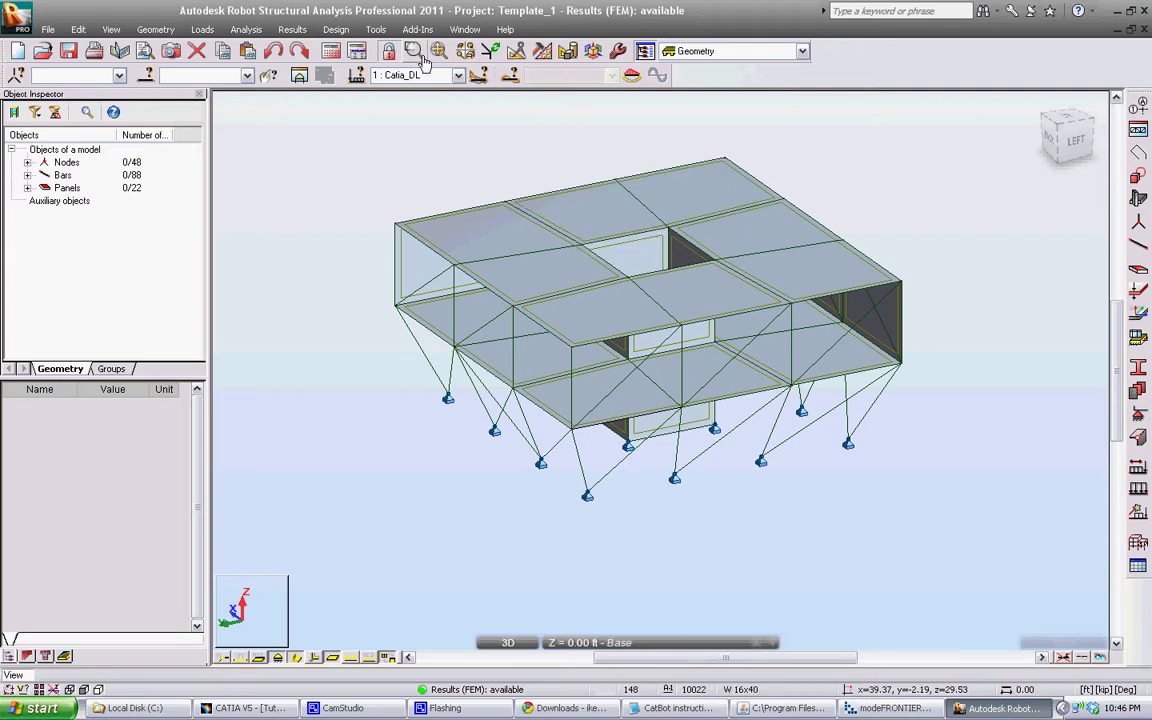
- Apply an axial force Fx colour map to the bars via Results > Maps on Bars
{"action": "left_click", "coordinate": [336, 29]}
{"action": "mouse_move", "coordinate": [293, 30]}
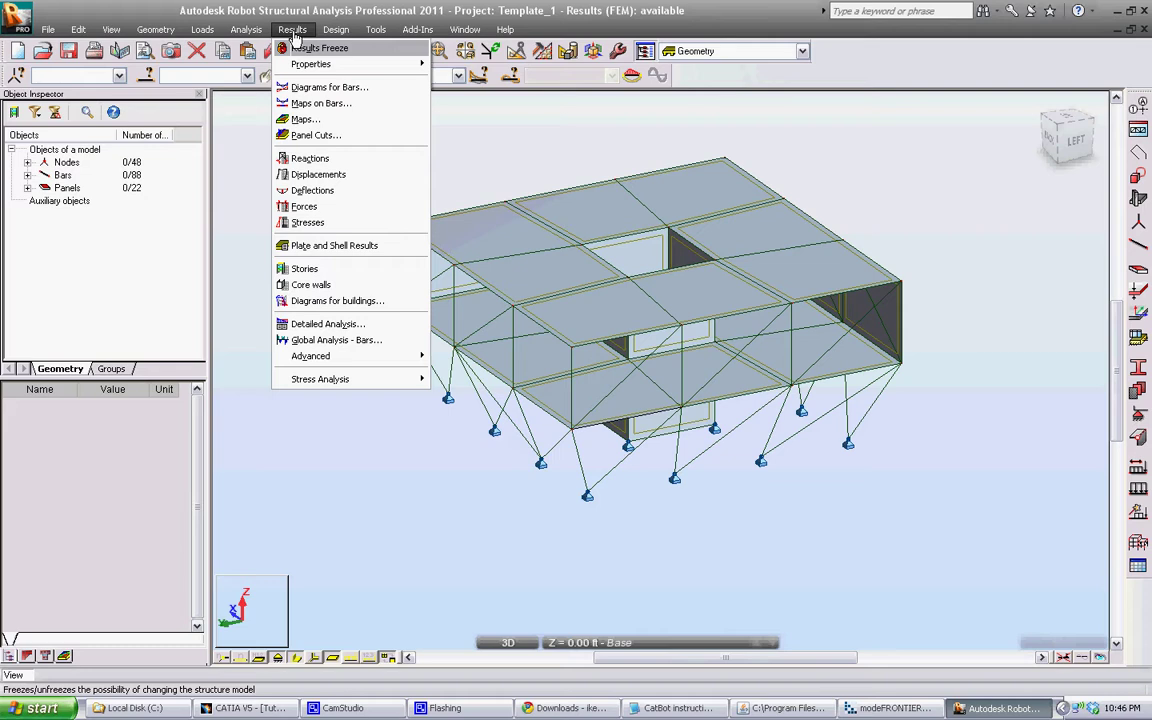
{"action": "left_click", "coordinate": [316, 104]}
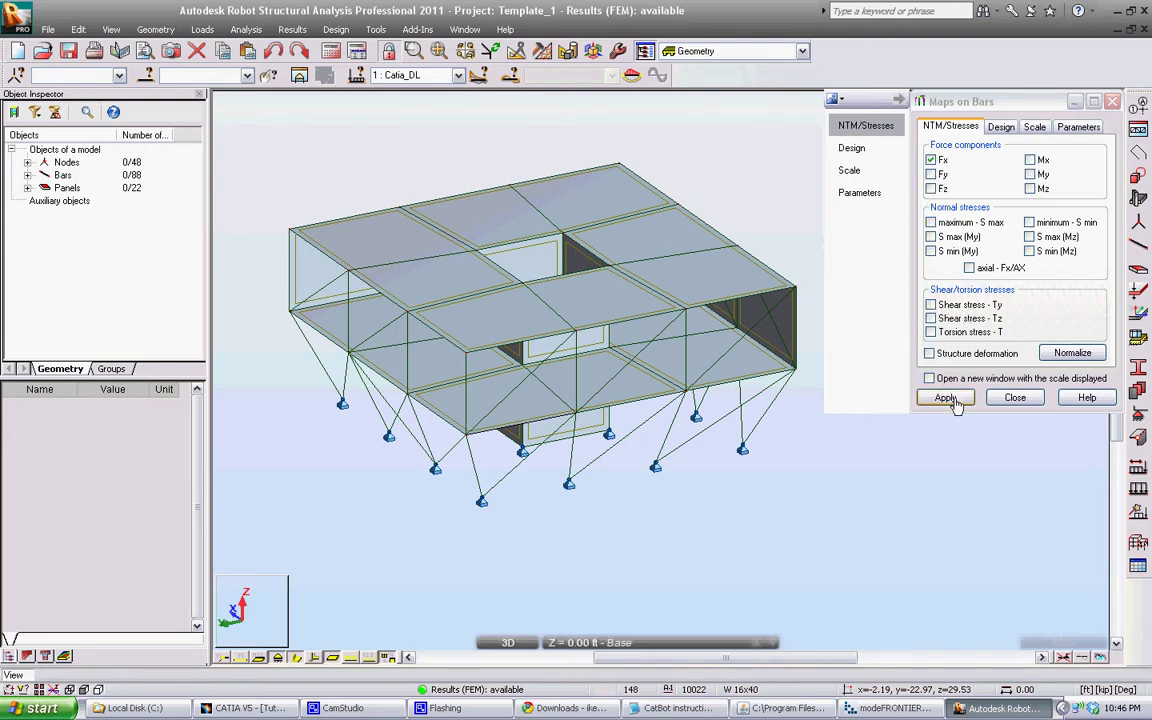
{"action": "left_click", "coordinate": [932, 162]}
{"action": "left_click", "coordinate": [945, 397]}
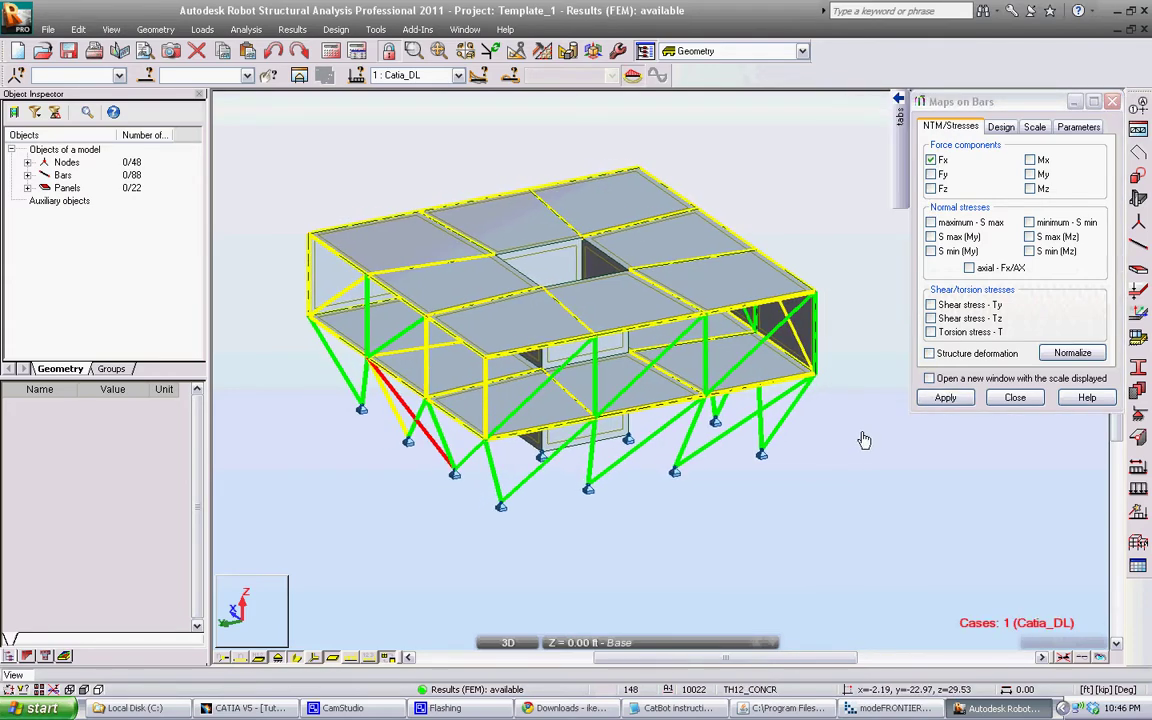
{"action": "mouse_move", "coordinate": [852, 441]}
{"action": "middle_mouse_down", "text": "shift"}
{"action": "mouse_move", "coordinate": [880, 410]}
{"action": "mouse_move", "coordinate": [873, 458]}
{"action": "mouse_move", "coordinate": [861, 452]}
{"action": "middle_mouse_up", "text": "shift"}
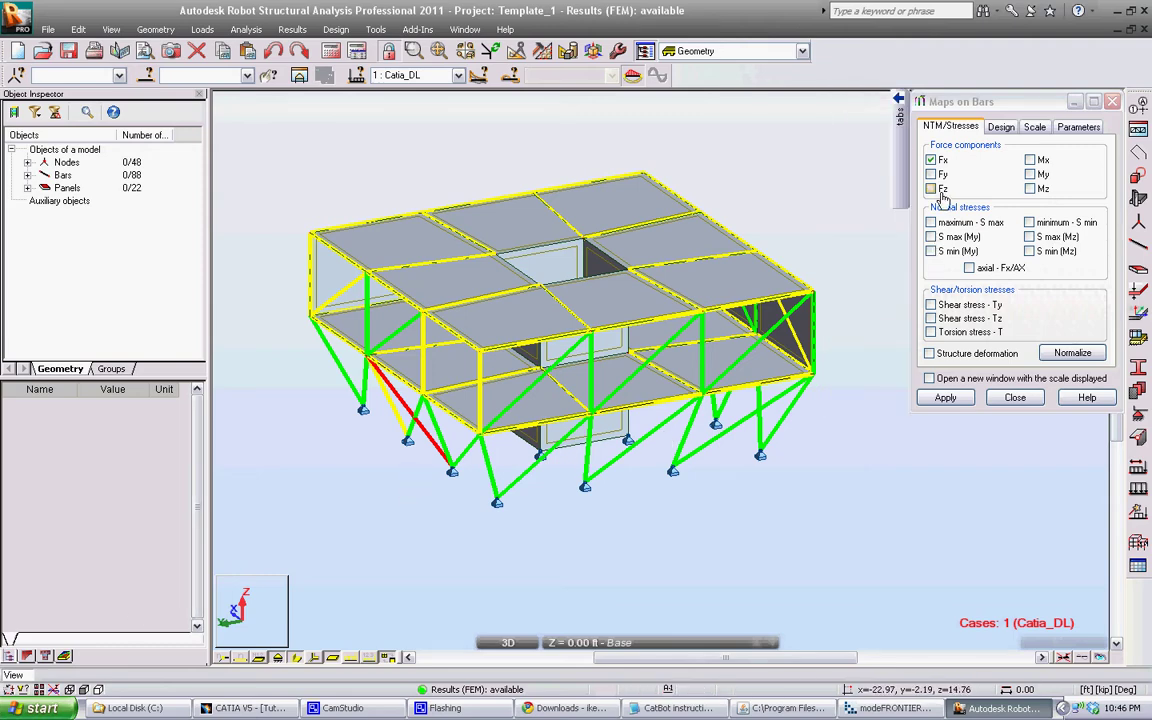
- Switch the bar colour map to bending moment Mx for load case Catia_DL
{"action": "left_click", "coordinate": [1030, 160]}
{"action": "left_click", "coordinate": [946, 398]}
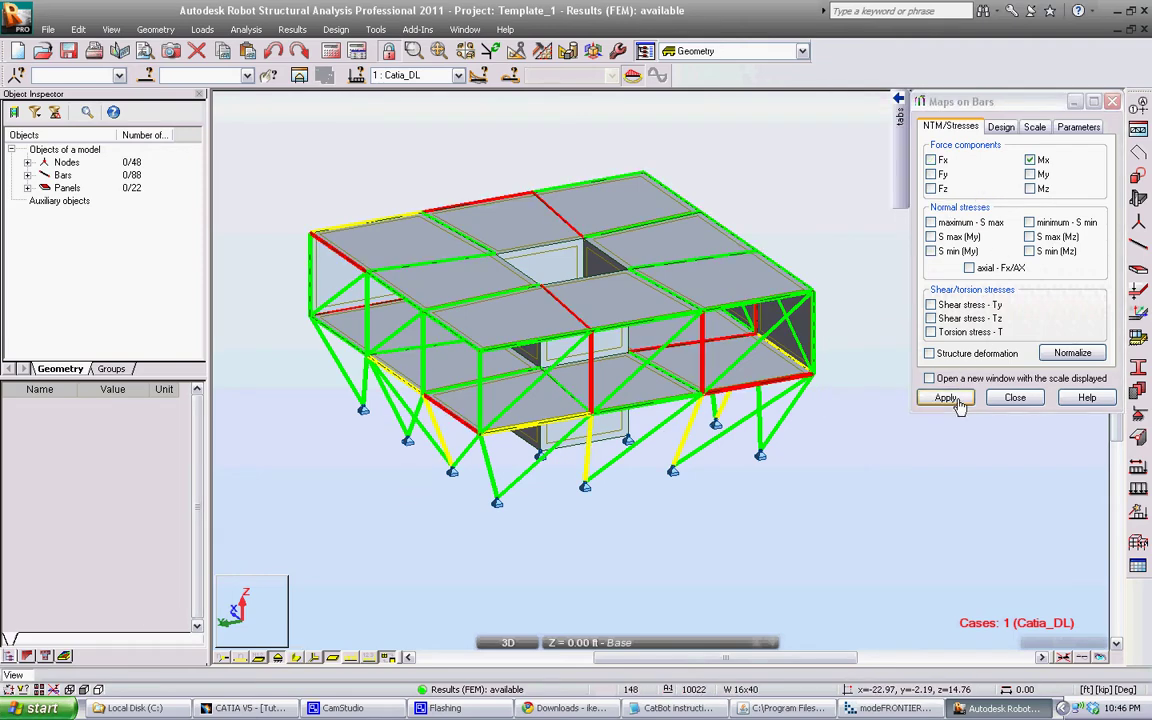
{"action": "mouse_move", "coordinate": [805, 470]}
{"action": "middle_mouse_down"}
{"action": "mouse_move", "coordinate": [779, 470]}
{"action": "mouse_move", "coordinate": [783, 497]}
{"action": "mouse_move", "coordinate": [735, 471]}
{"action": "mouse_move", "coordinate": [765, 500]}
{"action": "mouse_move", "coordinate": [770, 490]}
{"action": "middle_mouse_up"}
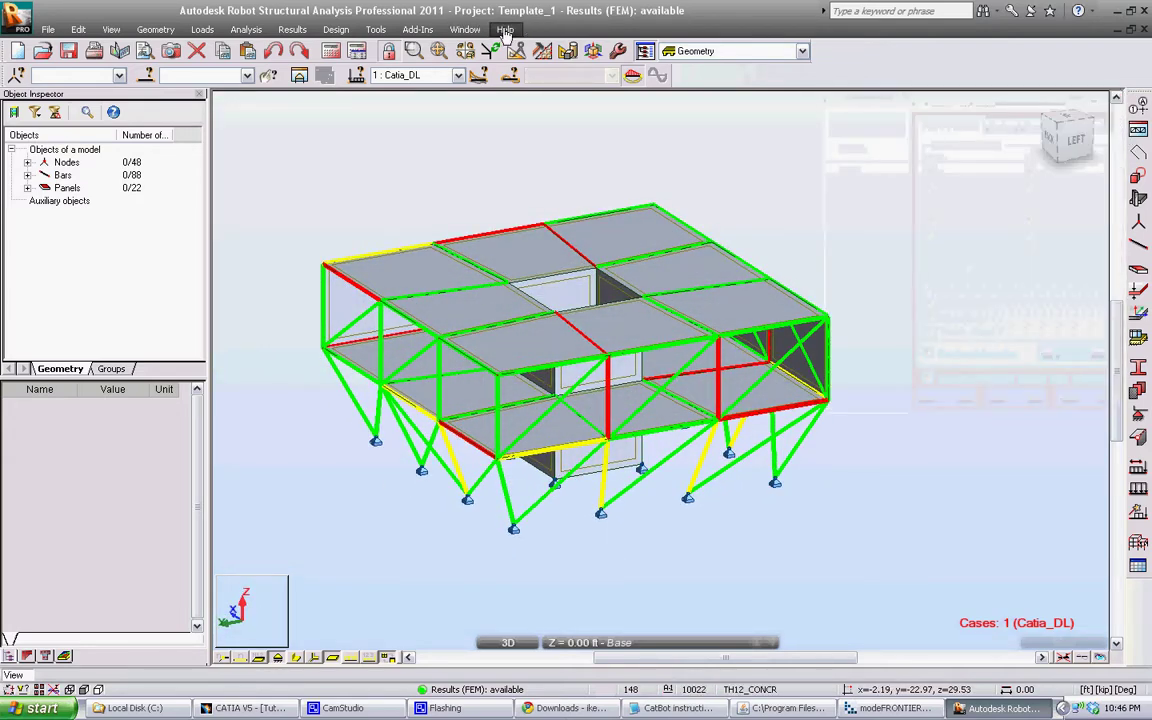
- Colour the panels by membrane force NXX and moment MXX maps, then close Robot without saving Template_1
{"action": "left_click", "coordinate": [292, 30]}
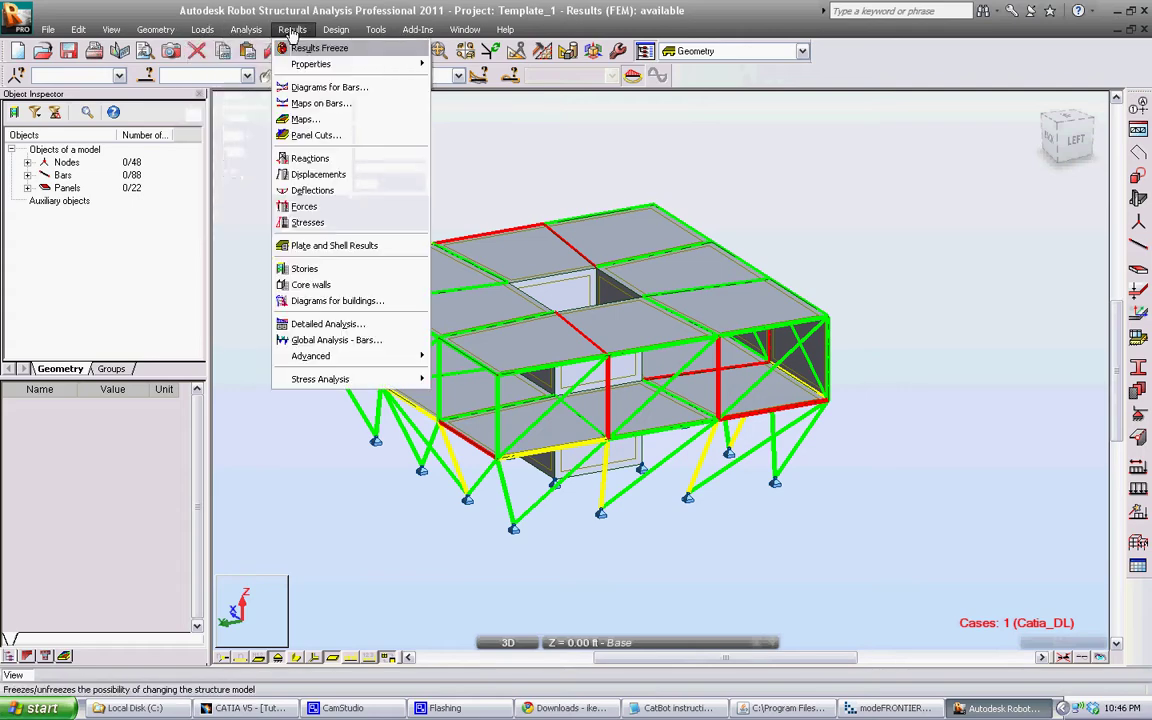
{"action": "left_click", "coordinate": [315, 121]}
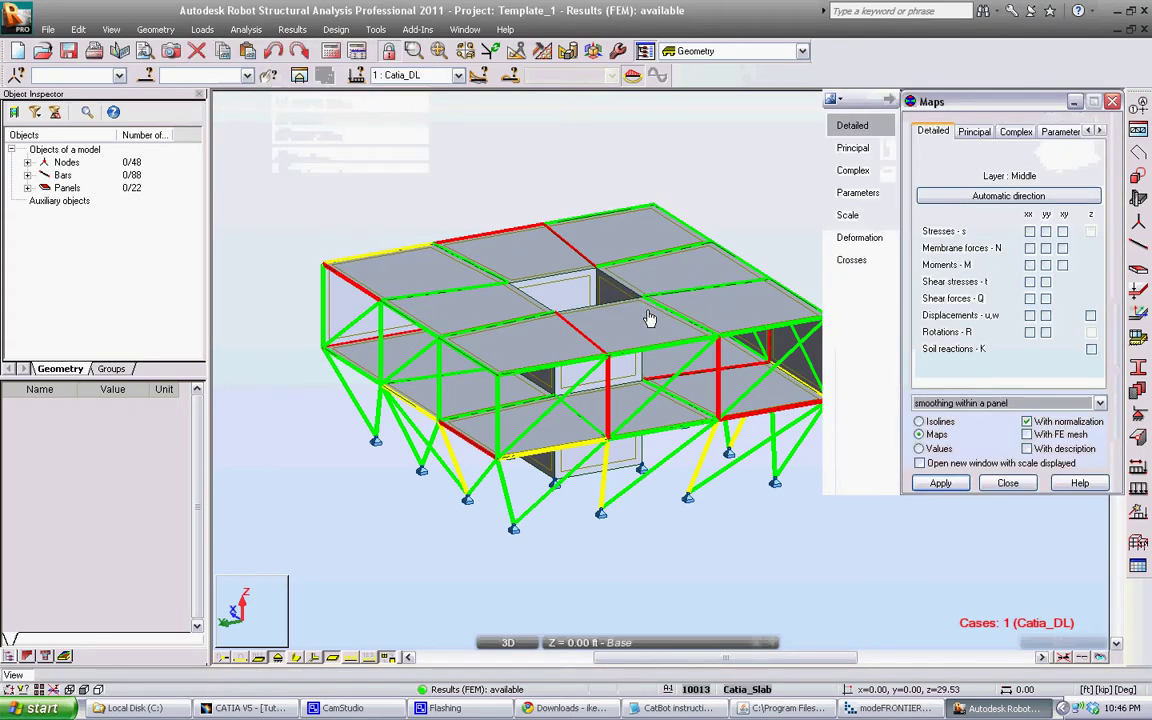
{"action": "left_click", "coordinate": [1030, 248]}
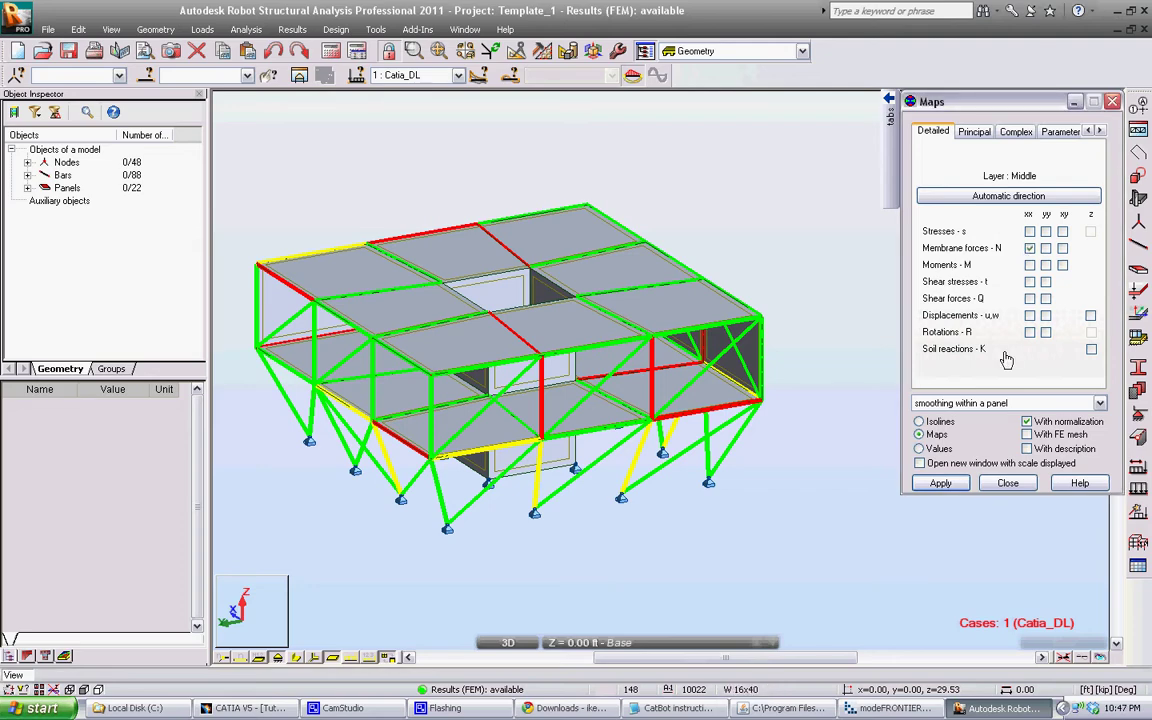
{"action": "left_click", "coordinate": [960, 484]}
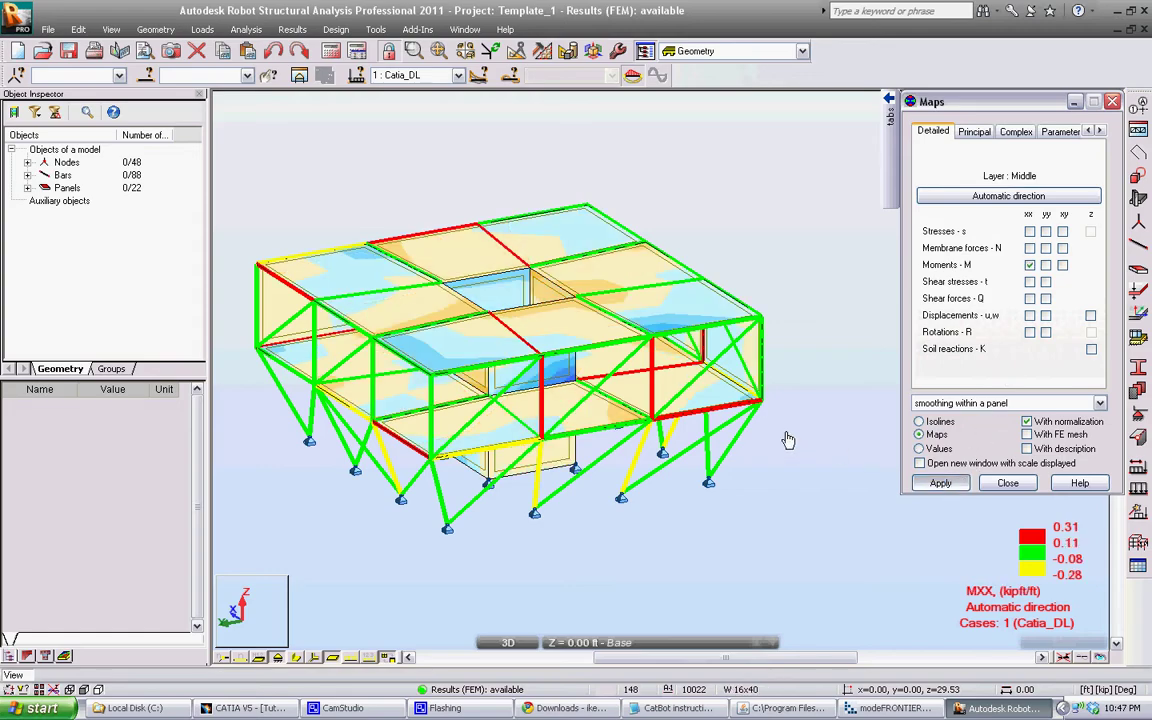
{"action": "middle_click_drag", "start_coordinate": [840, 440], "coordinate": [682, 472]}
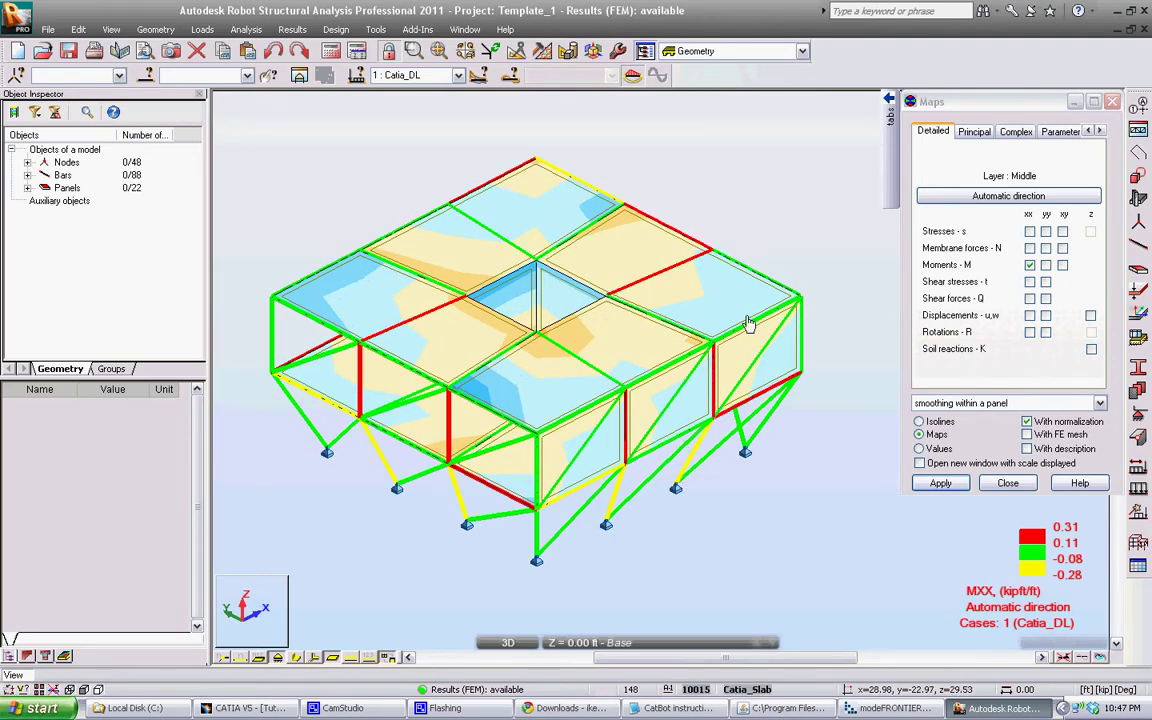
{"action": "left_click", "coordinate": [1144, 11]}
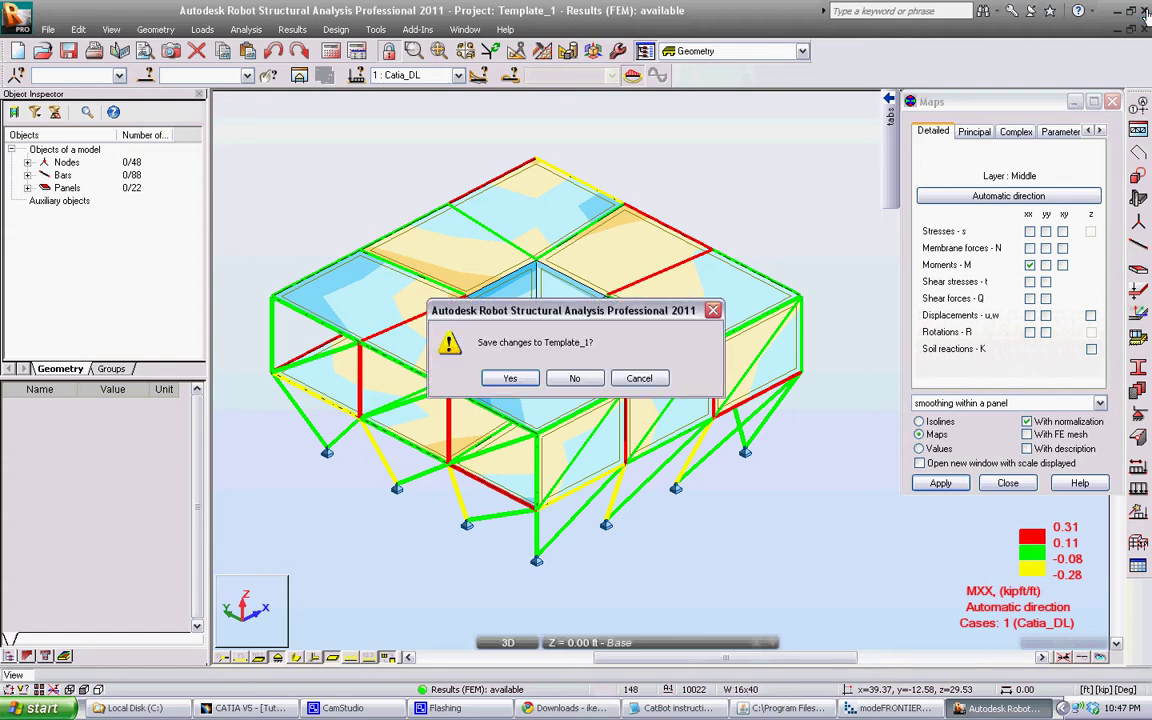
{"action": "left_click", "coordinate": [571, 382]}
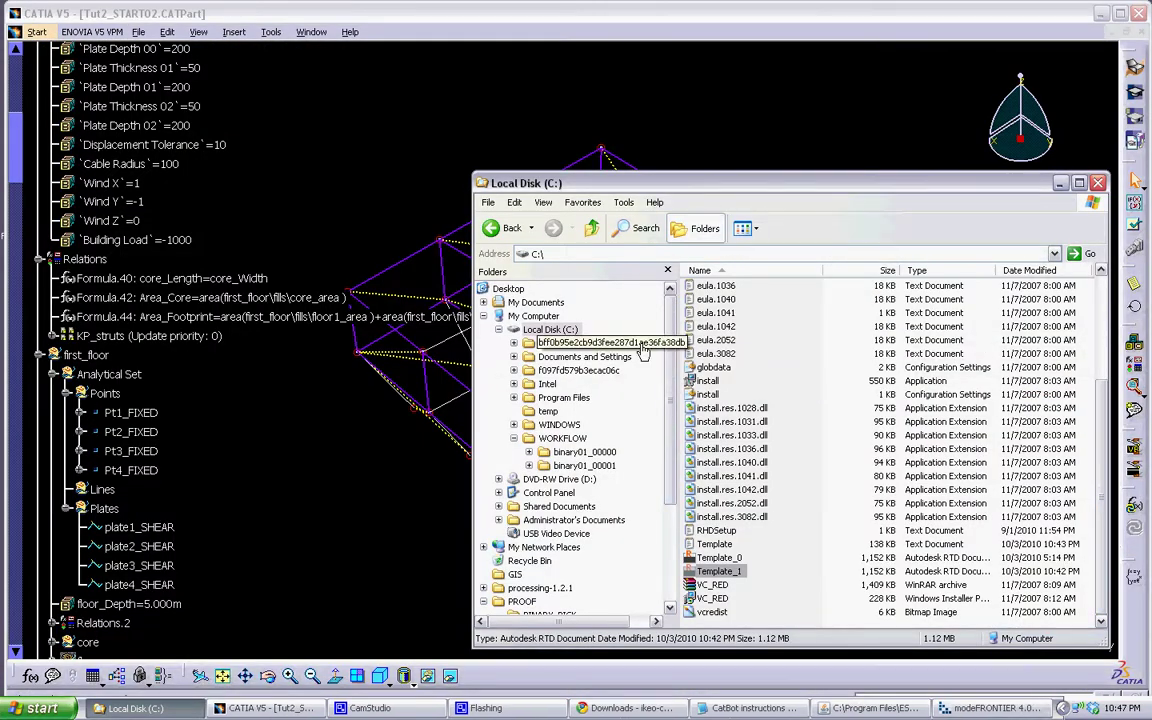
{"action": "left_click_drag", "start_coordinate": [789, 191], "coordinate": [784, 187]}
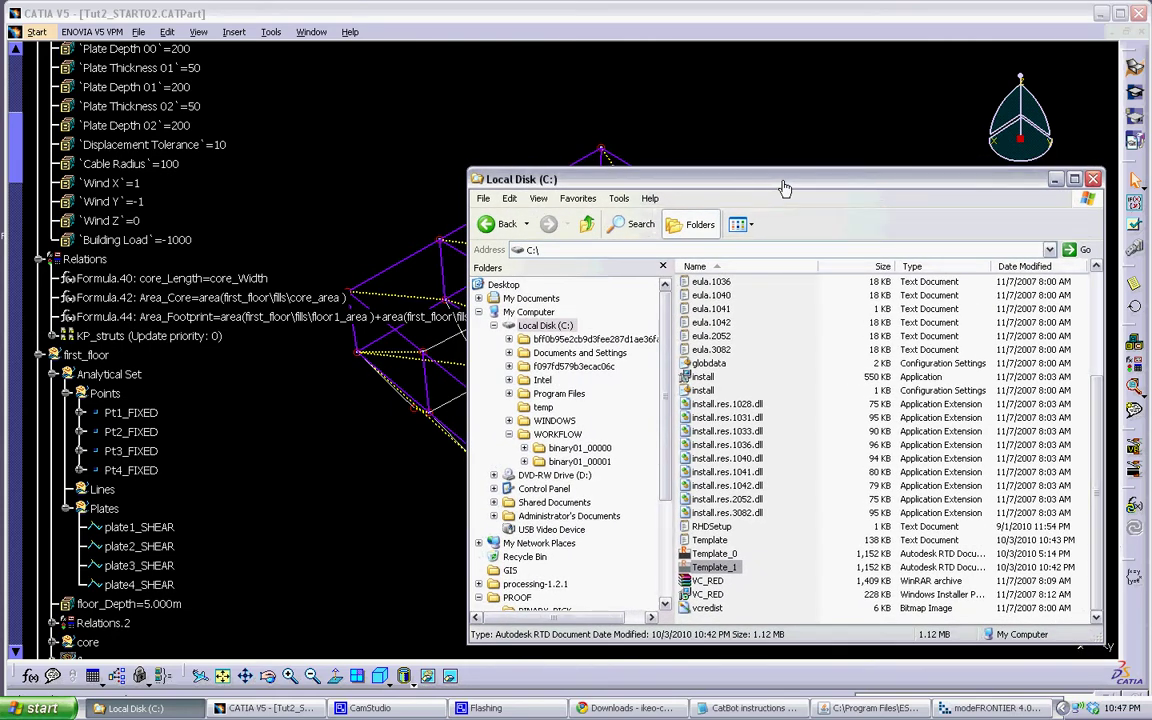